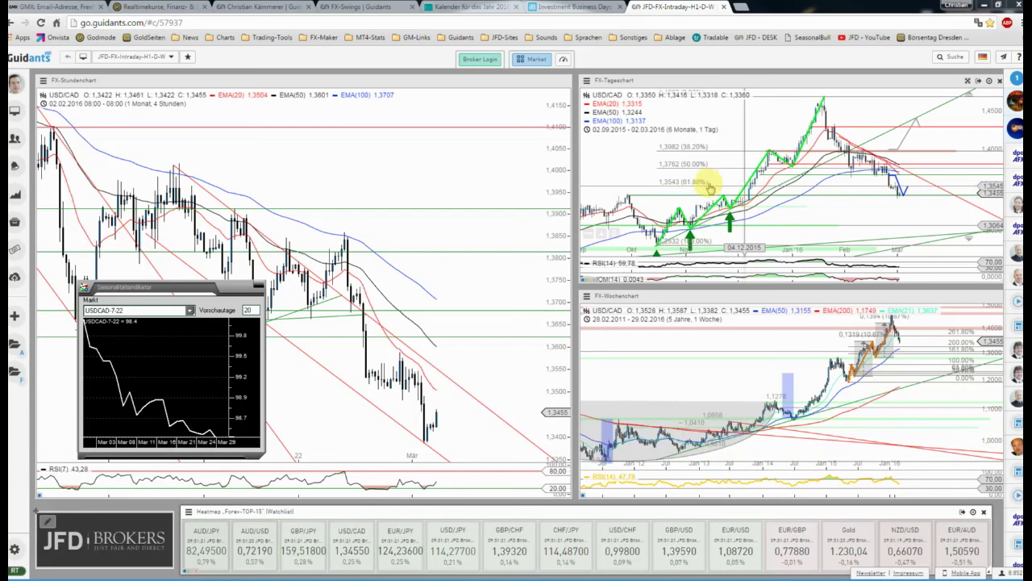
Close the floating Saisonalitätsindikator window covering the hourly USD/CAD chart.
click(753, 341)
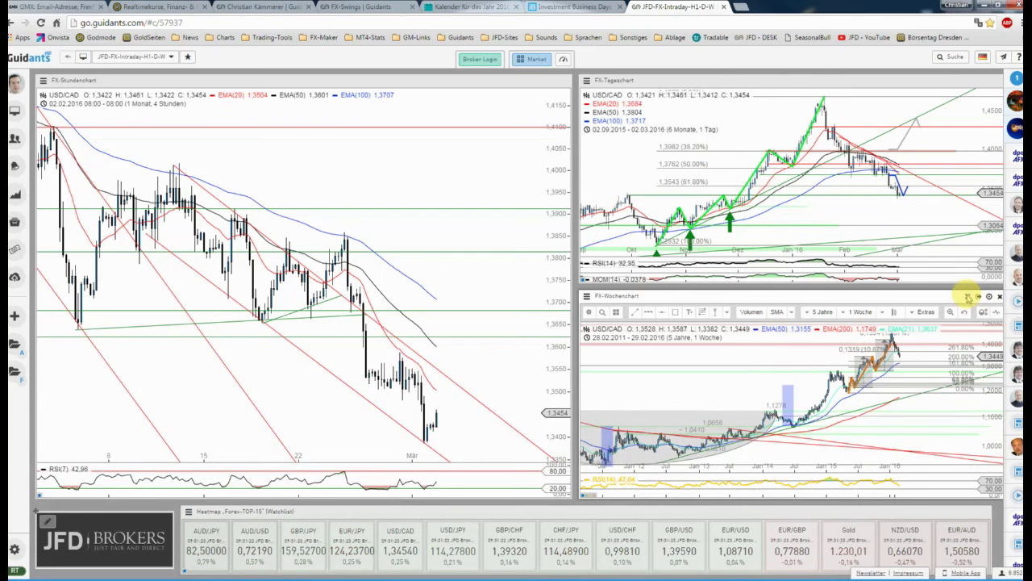
Maximise the FX-Wochenchart and zoom to show the rally to 1.46 and the 2016 pullback.
click(965, 296)
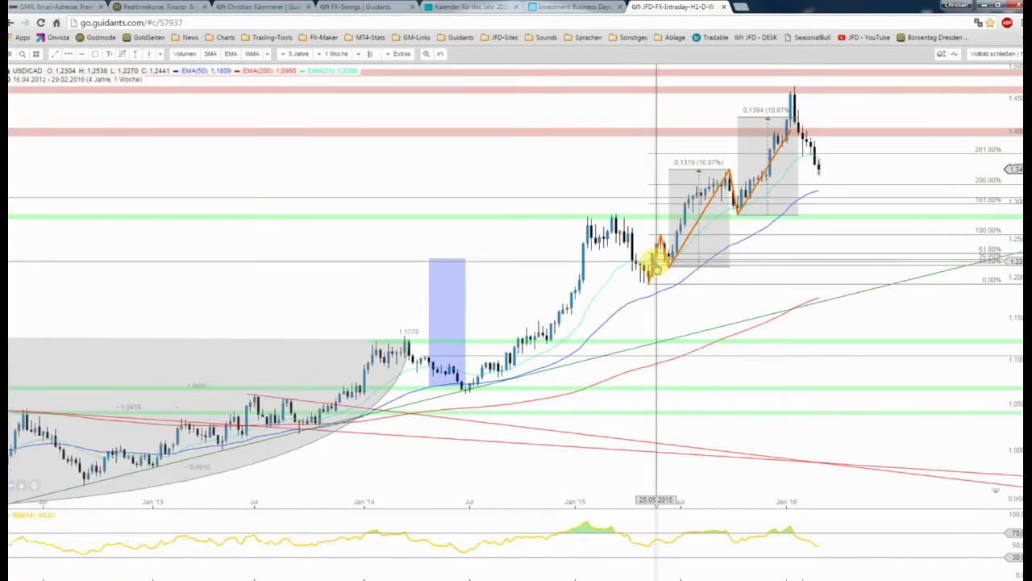
scroll(655, 266, down, 3)
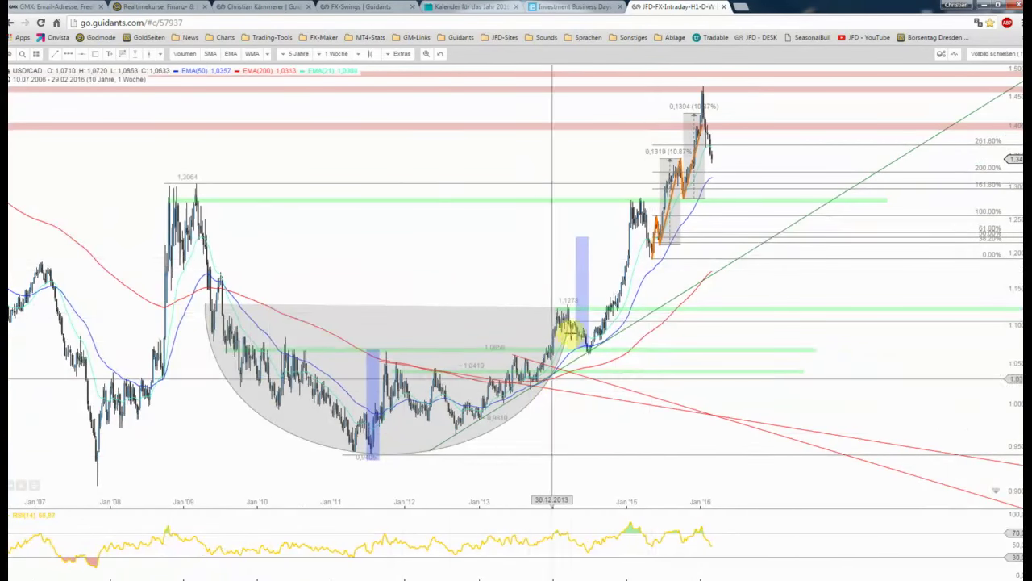
scroll(651, 272, up, 3)
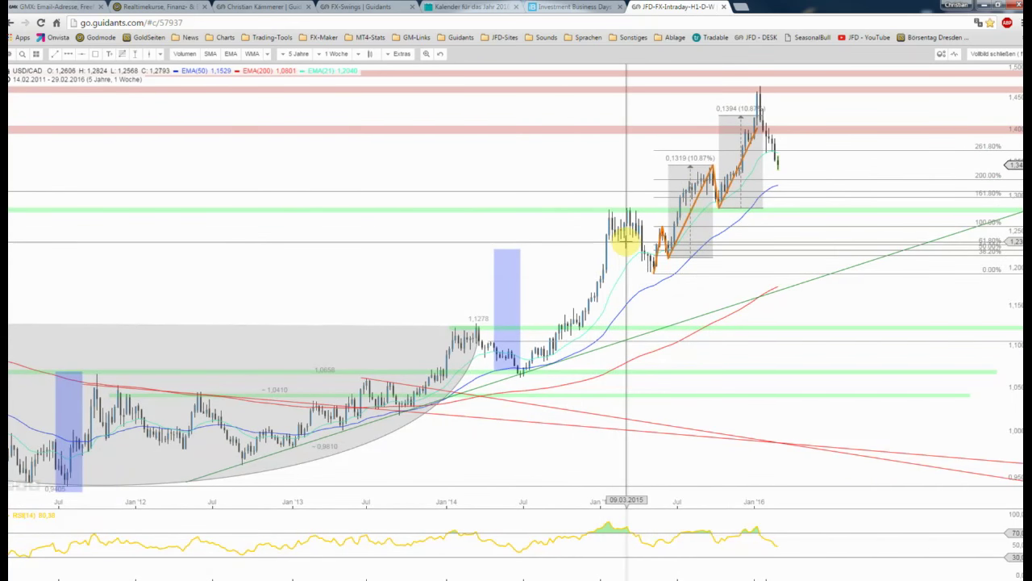
scroll(627, 240, down, 2)
scroll(721, 233, down, 3)
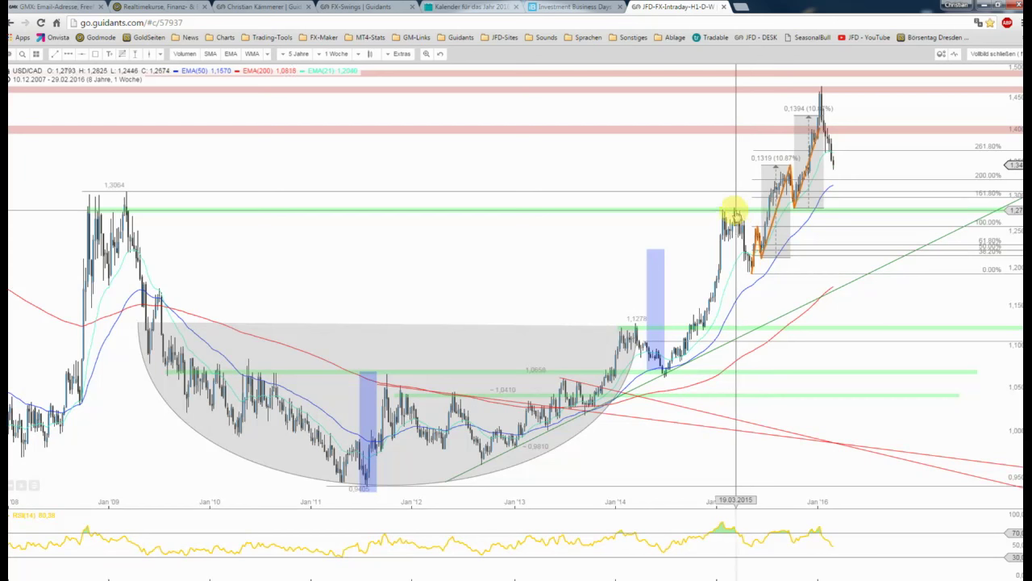
scroll(767, 213, up, 1)
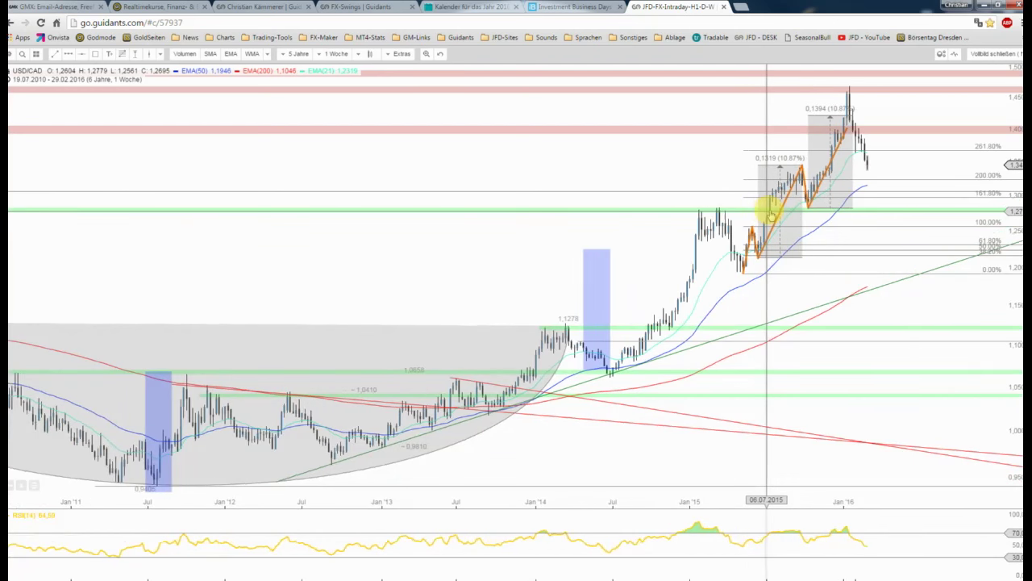
scroll(875, 167, up, 2)
scroll(876, 167, up, 1)
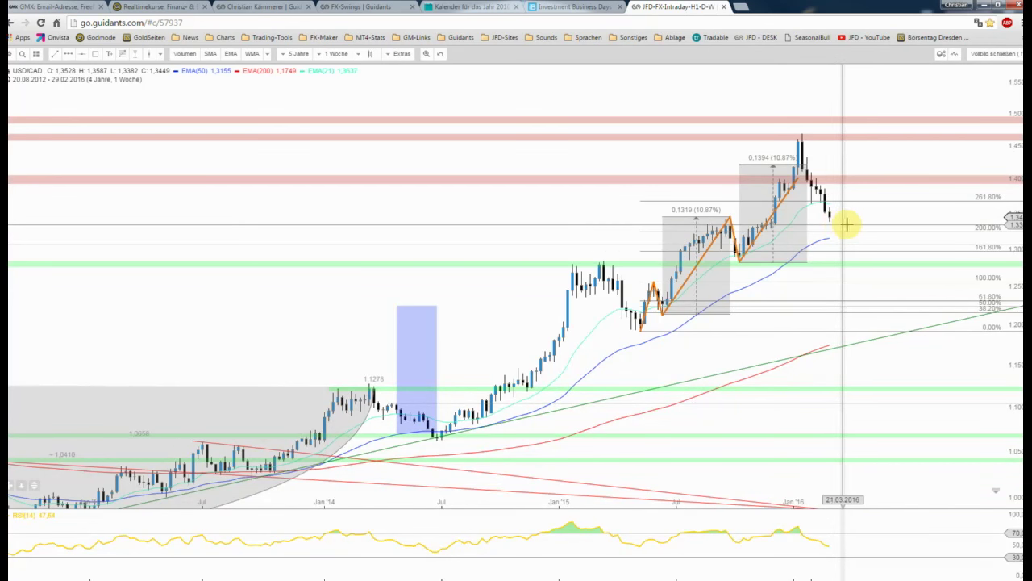
scroll(850, 225, up, 2)
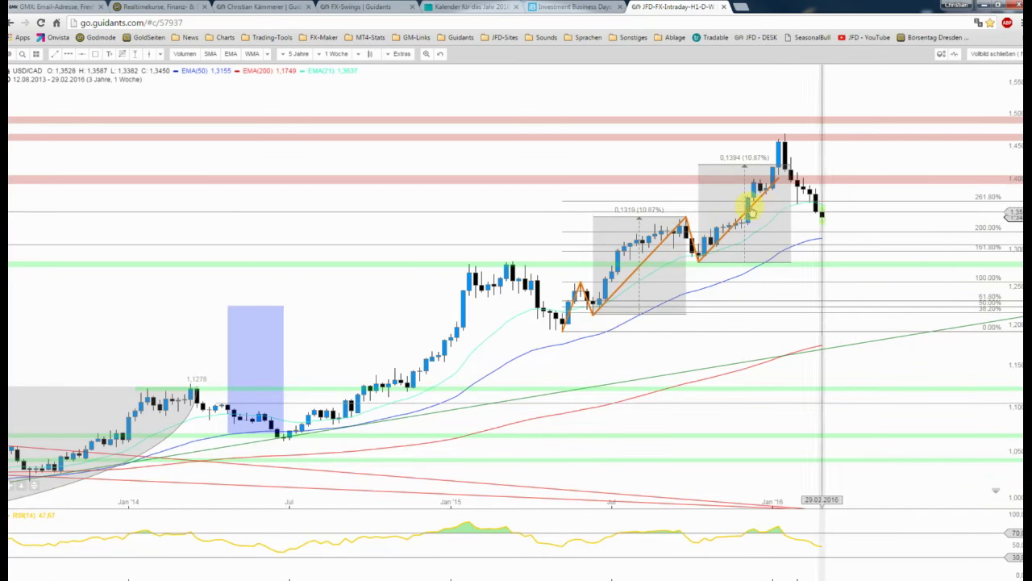
Re-anchor the Fibonacci retracement from the late-2015 low near 1.28 to the 1.47 high.
click(691, 199)
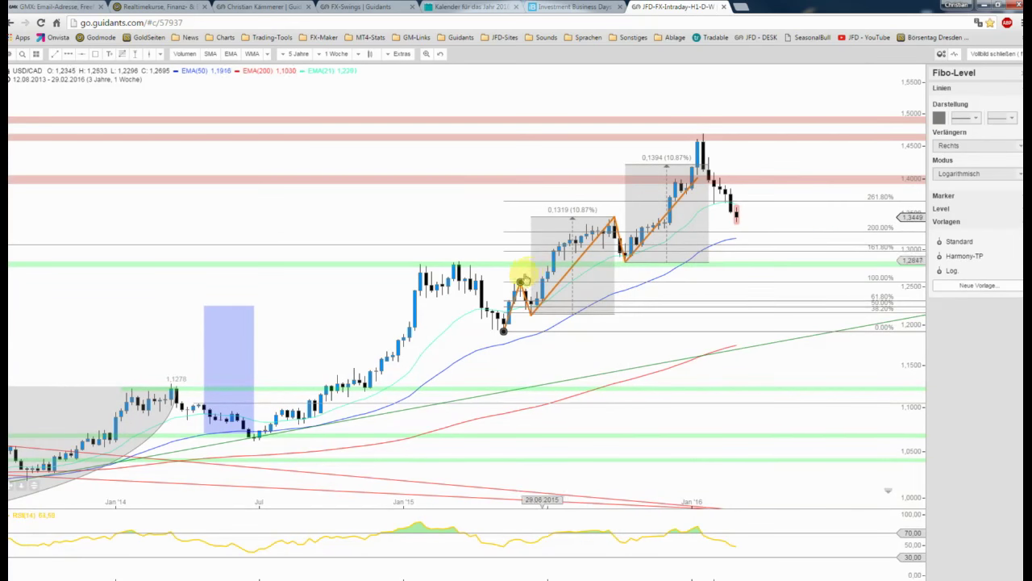
mouse_move(520, 282)
mouse_down()
mouse_move(673, 184)
mouse_move(704, 139)
mouse_up()
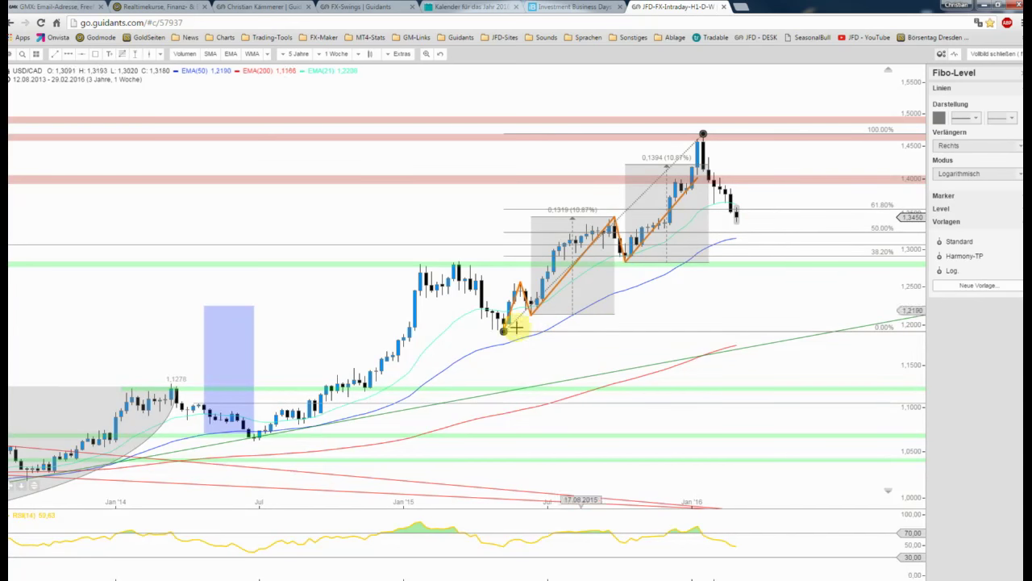
drag(504, 330, 530, 161)
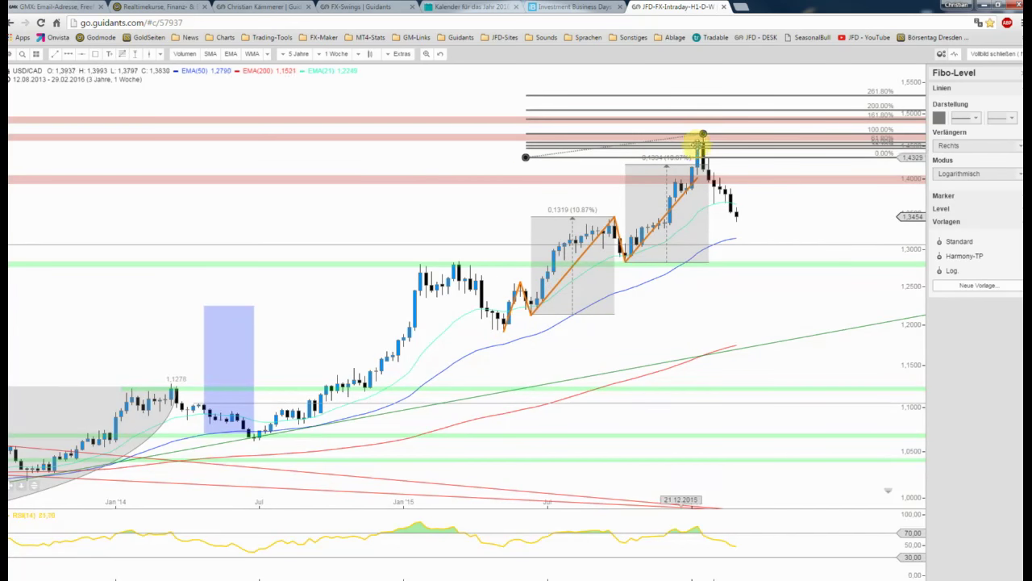
drag(703, 135, 503, 337)
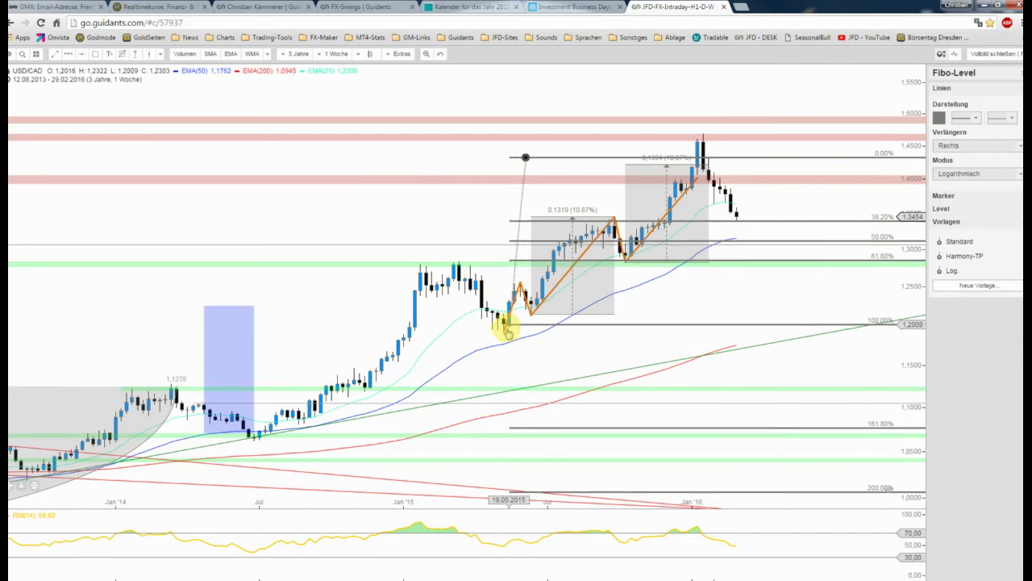
drag(525, 157, 704, 135)
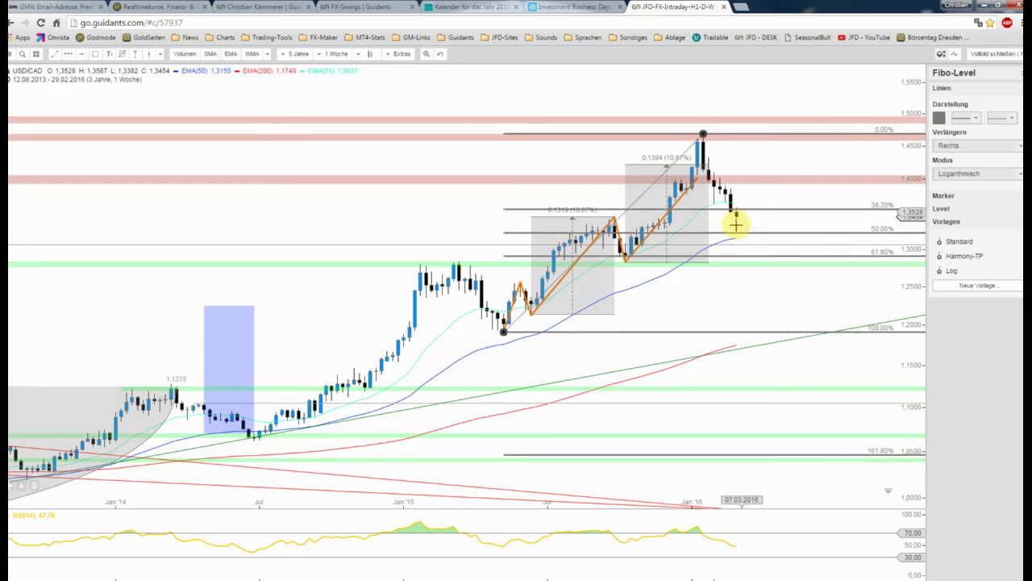
drag(575, 311, 625, 268)
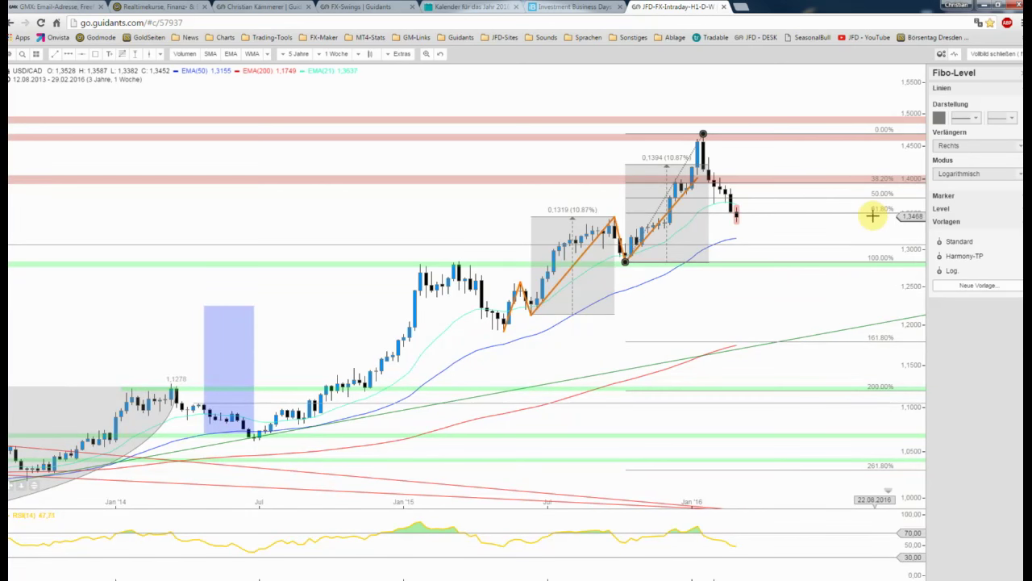
Exit the weekly chart's full-screen view and maximise the FX-Tageschart instead.
click(986, 59)
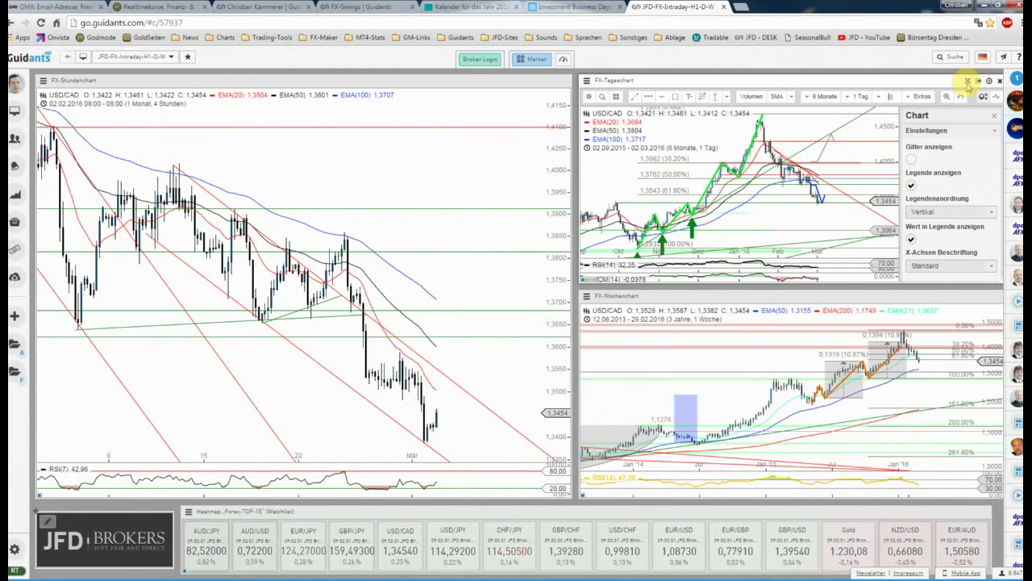
click(967, 82)
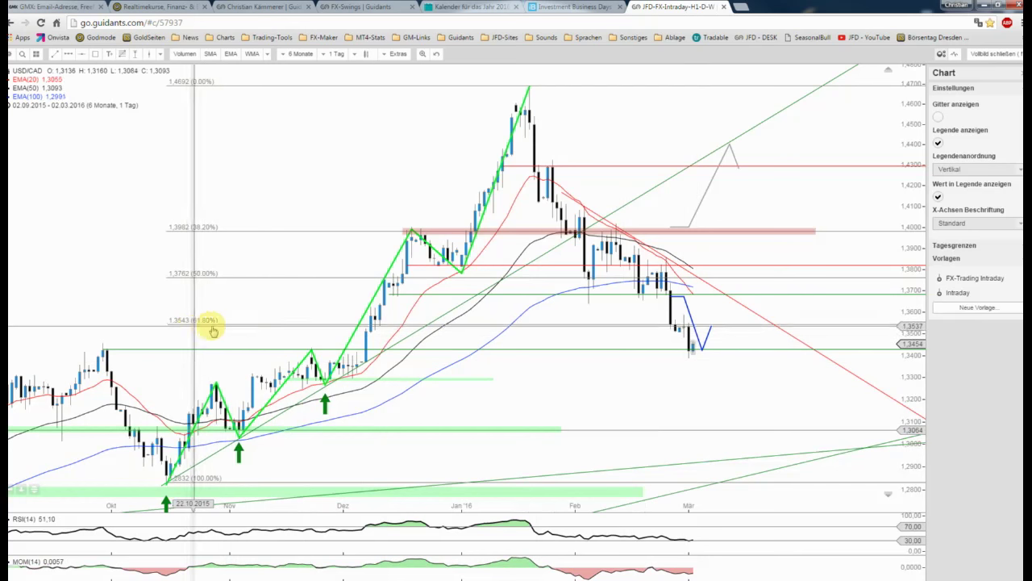
Open the Objekte panel beside the daily chart and zoom its time range.
scroll(214, 325, up, 1)
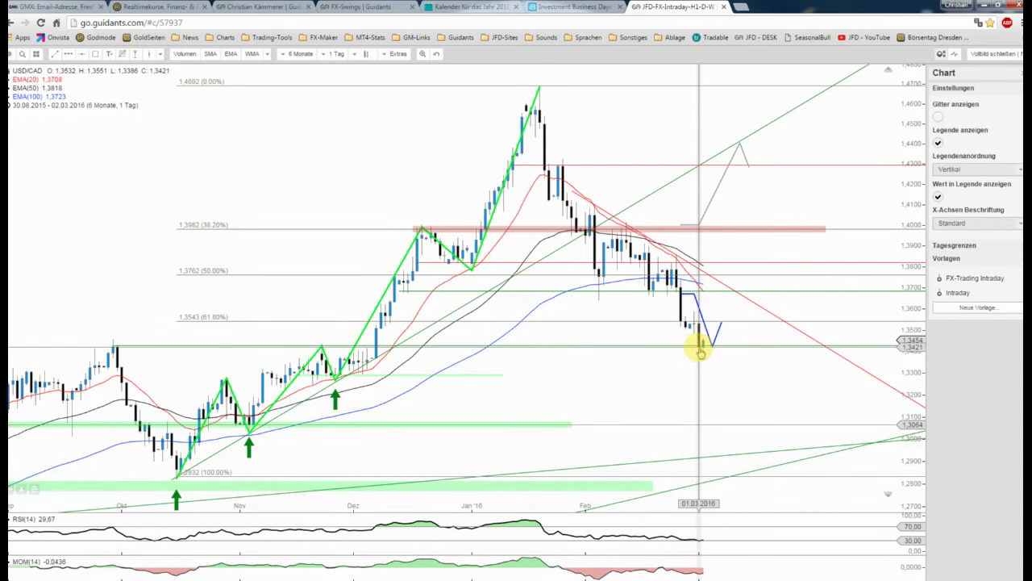
click(617, 363)
scroll(617, 363, down, 1)
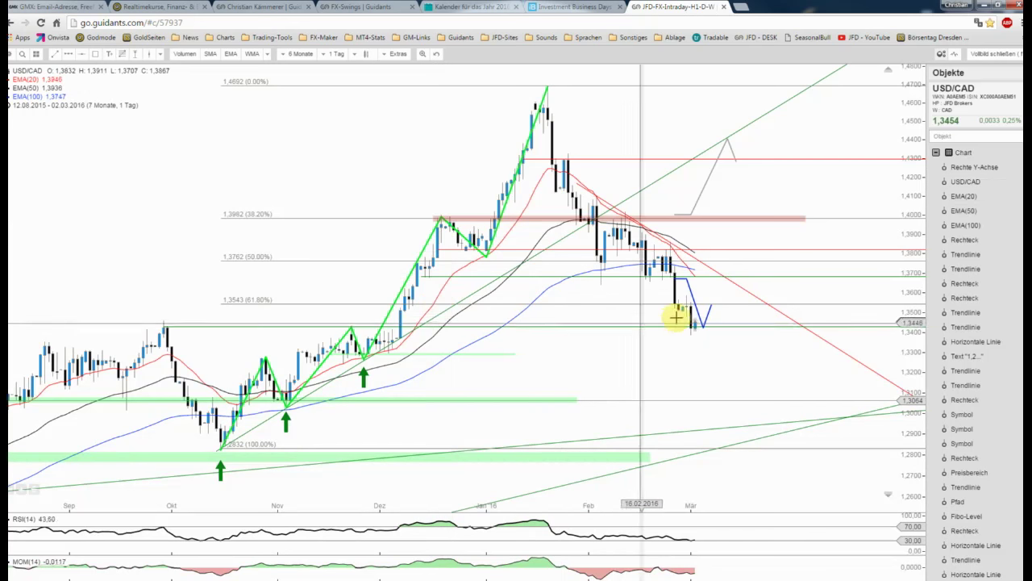
scroll(708, 350, up, 2)
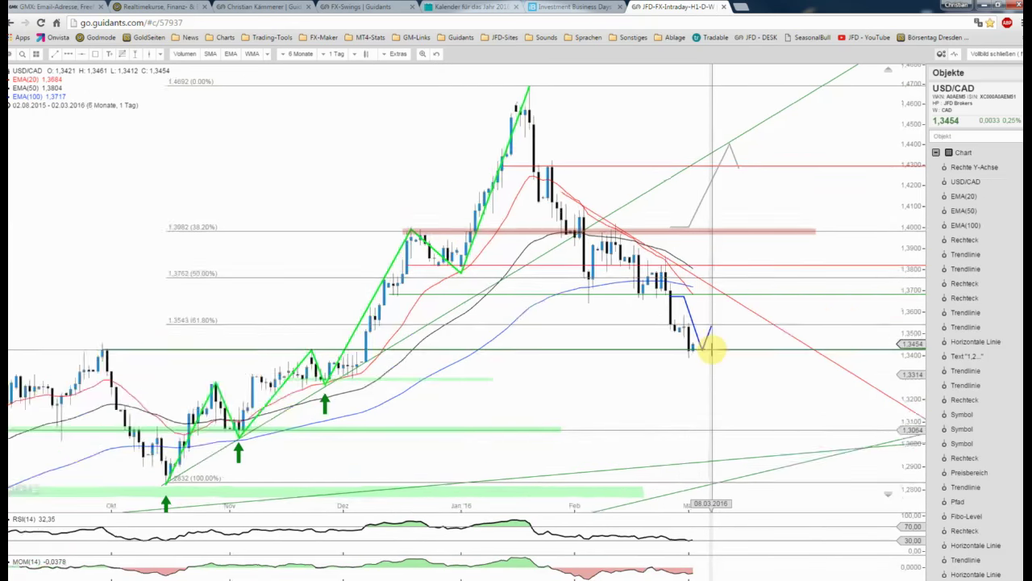
scroll(706, 352, up, 2)
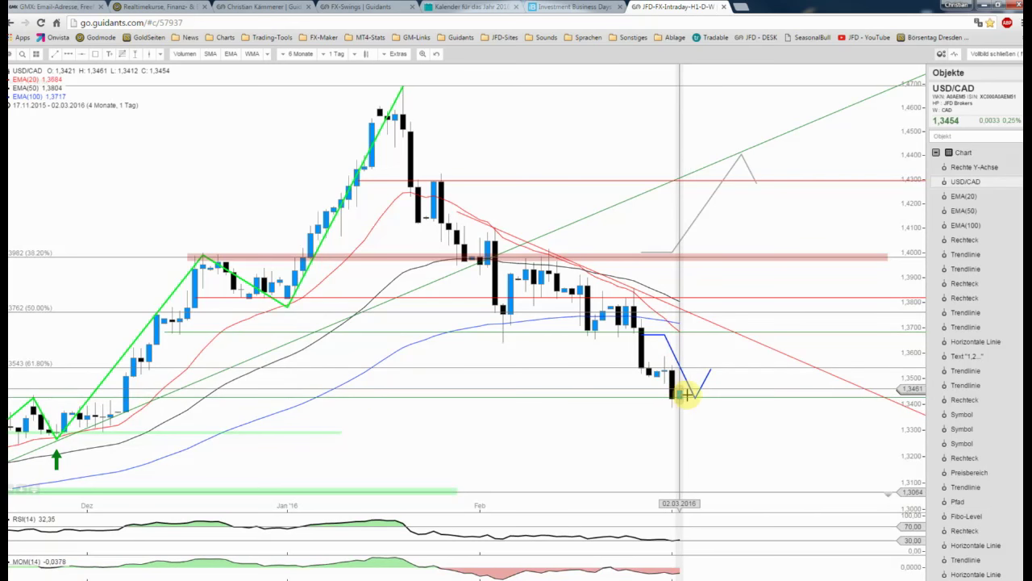
scroll(687, 393, down, 2)
scroll(687, 393, down, 2)
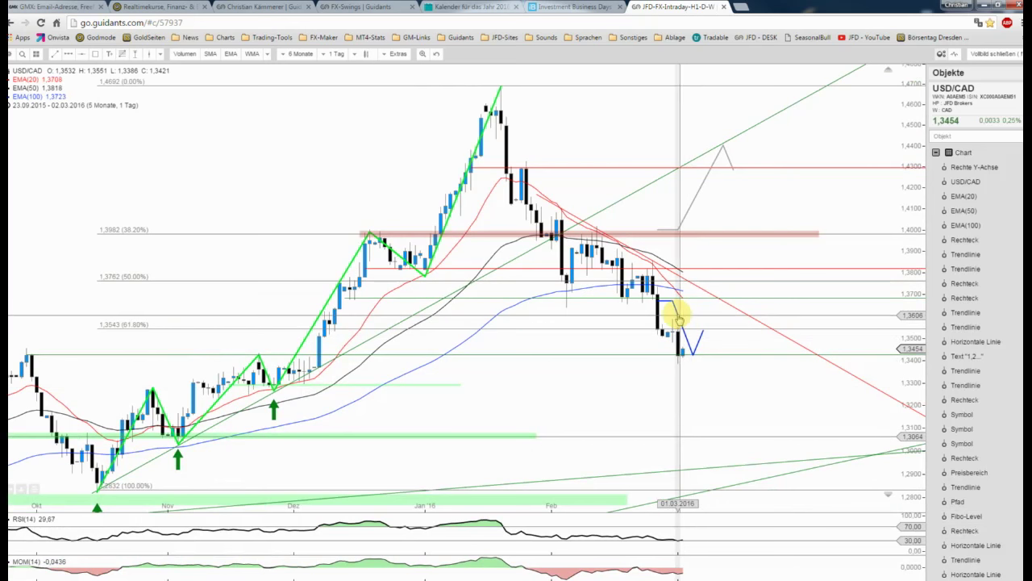
Delete the blue and grey projected Pfad objects via Löschen.
right_click(679, 314)
click(701, 376)
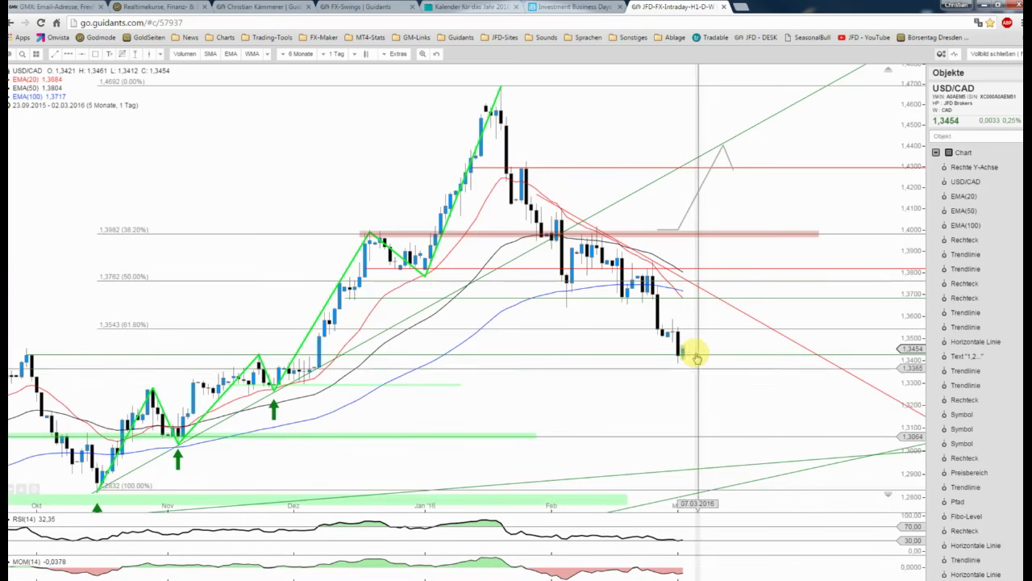
right_click(687, 218)
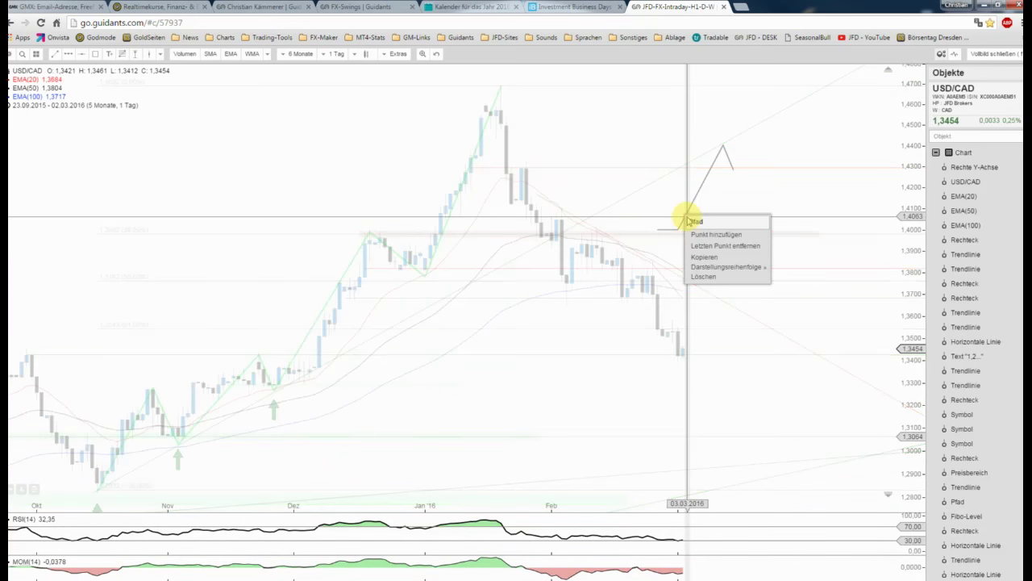
click(703, 277)
Zoom and pan the daily chart to bring earlier April 2015 dates into view.
scroll(674, 282, down, 2)
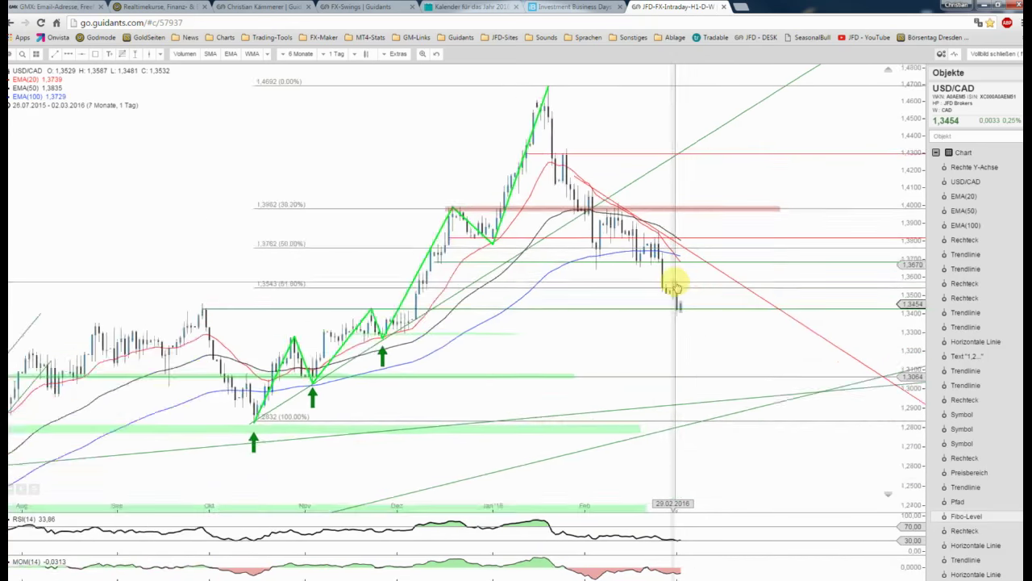
scroll(675, 281, down, 1)
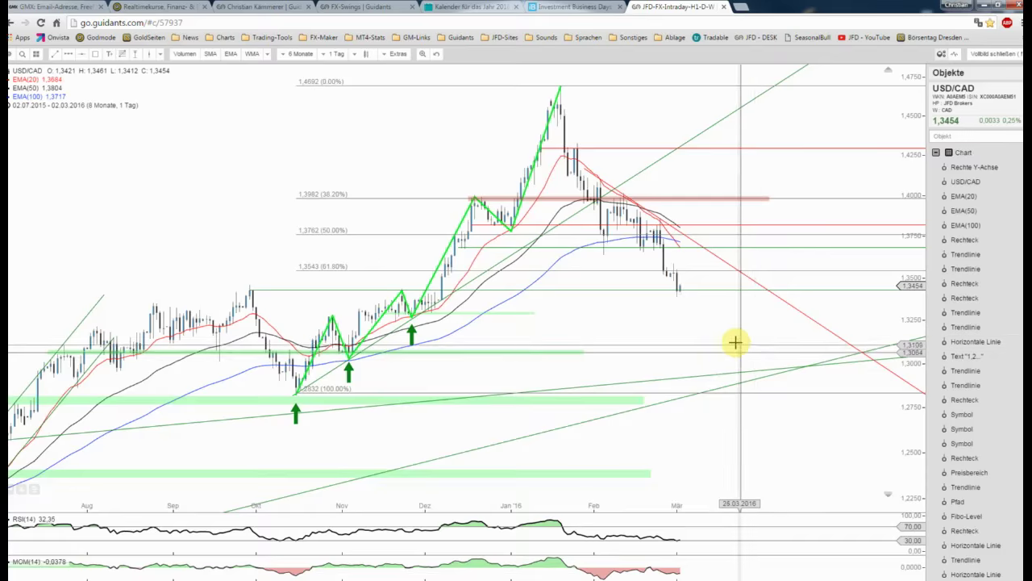
scroll(691, 341, down, 2)
scroll(691, 341, down, 1)
scroll(692, 342, down, 1)
scroll(691, 343, up, 1)
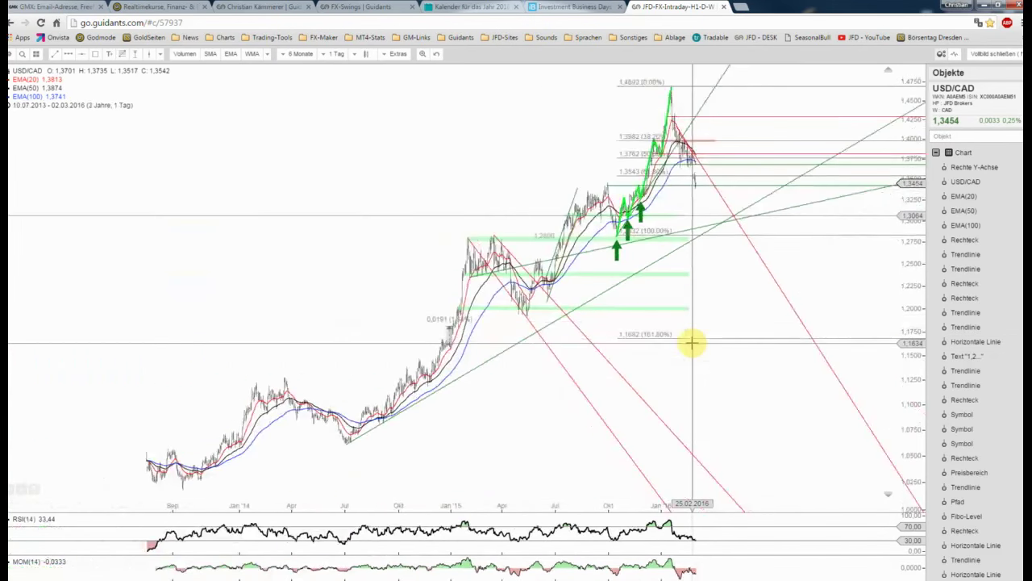
scroll(691, 343, up, 1)
scroll(691, 343, up, 1)
scroll(691, 343, up, 1)
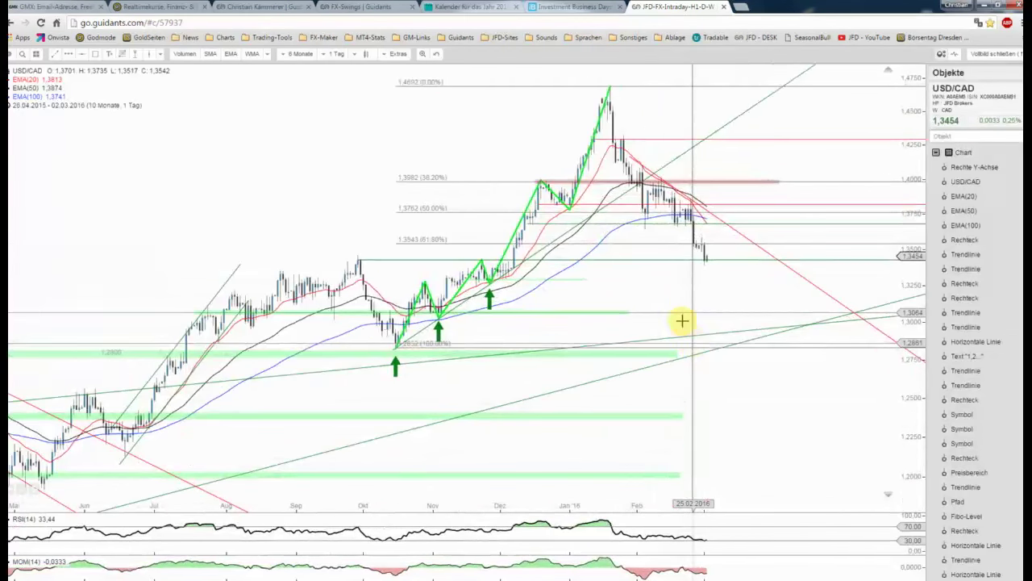
drag(682, 298, 724, 296)
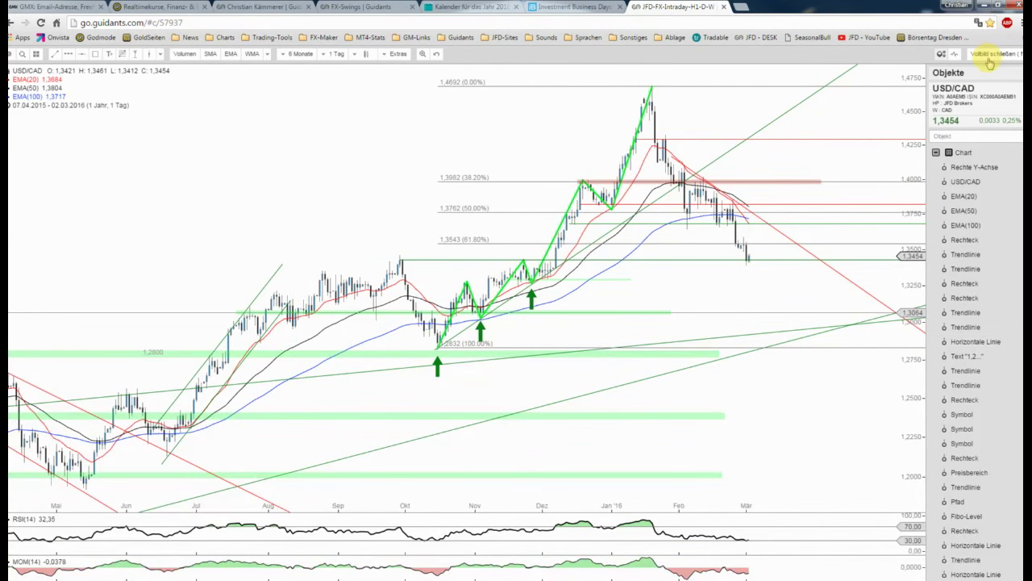
Leave the daily full-screen view and show the weekly USD/CAD chart full screen.
key(Escape)
click(659, 382)
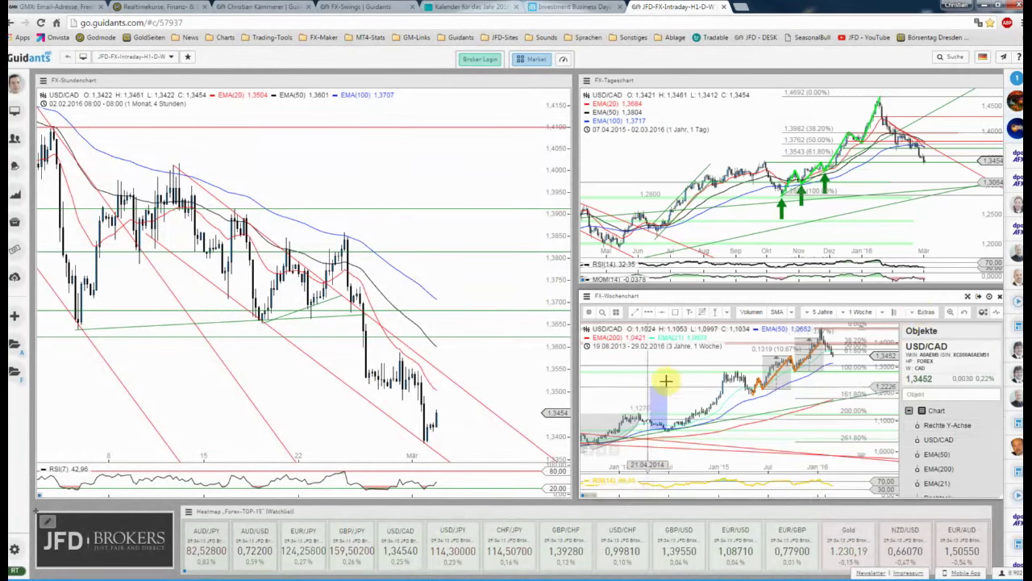
click(980, 296)
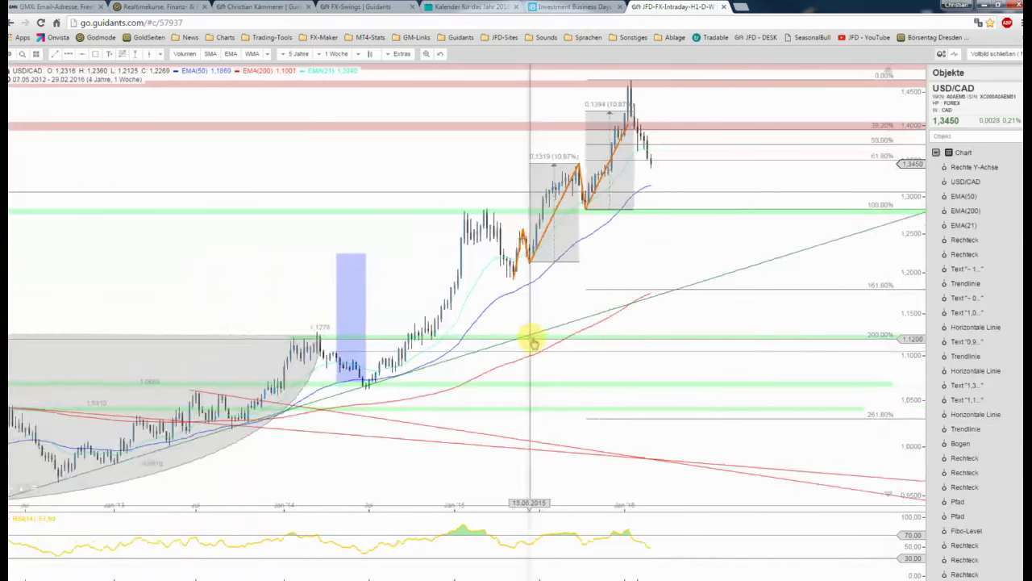
Pan the weekly chart back to earlier years, then return to the three-chart dashboard.
drag(509, 272, 520, 272)
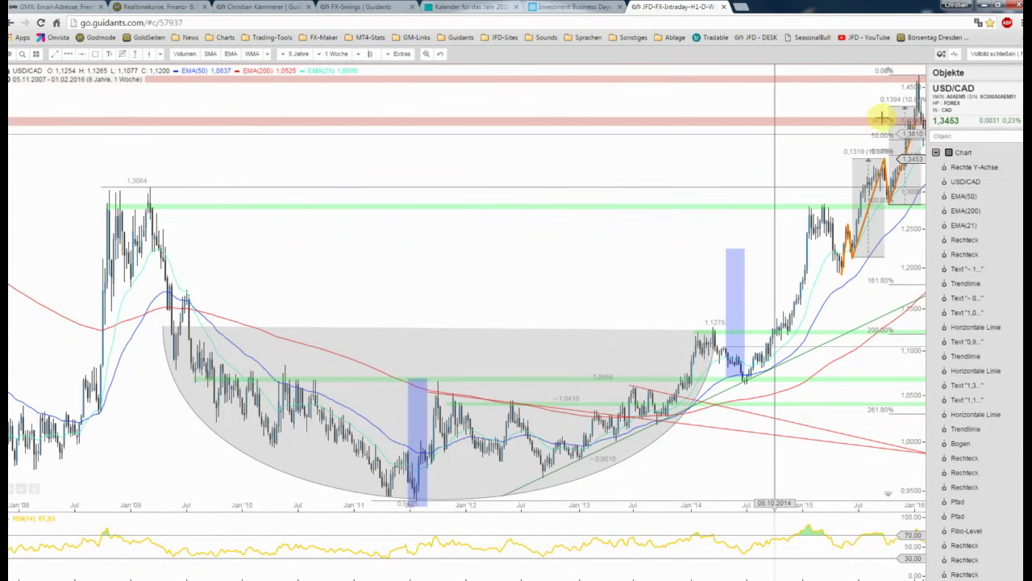
click(990, 57)
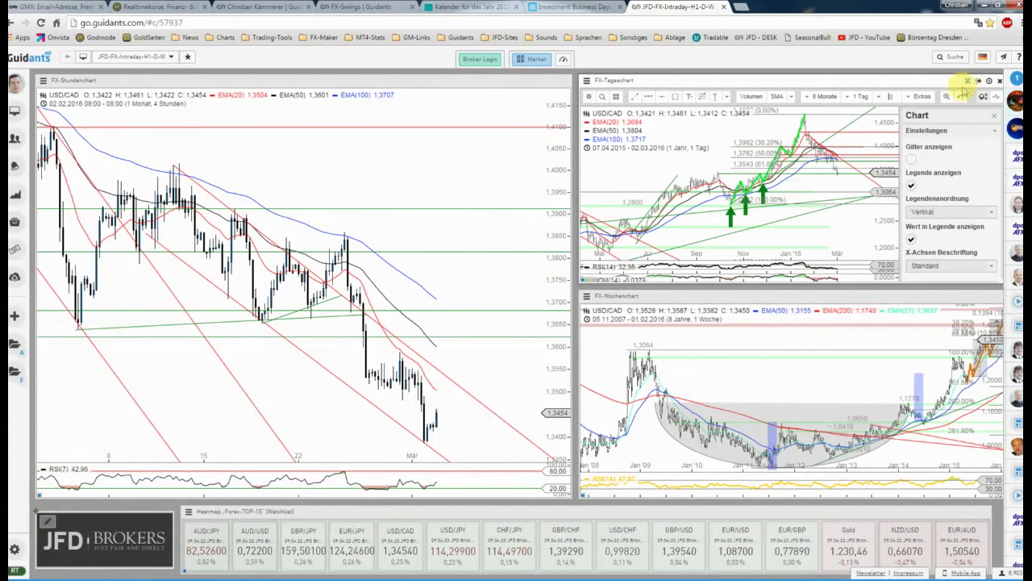
Maximise the daily USD/CAD chart and zoom to October 2015–March 2016.
click(978, 81)
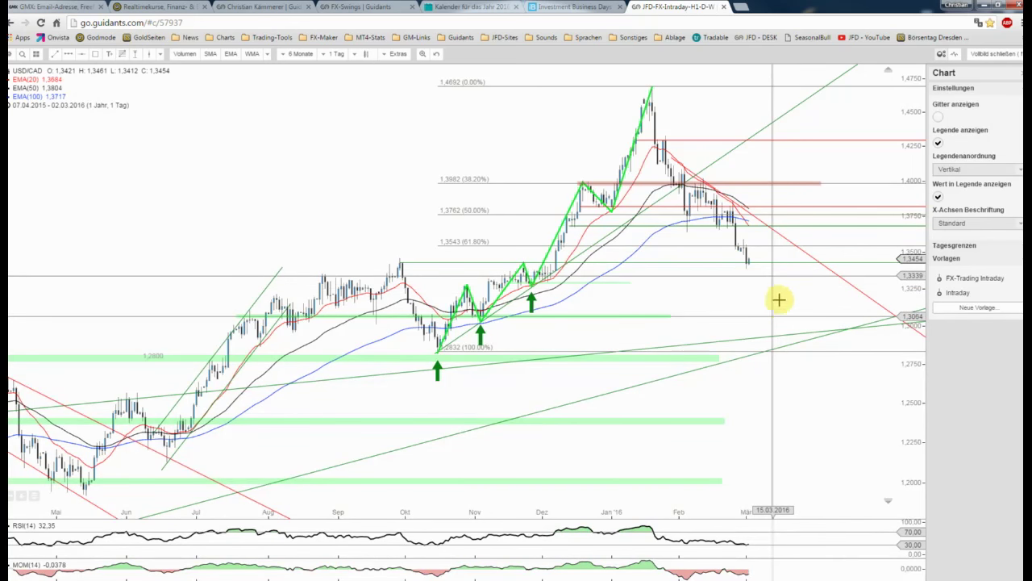
scroll(780, 300, up, 2)
scroll(780, 300, up, 1)
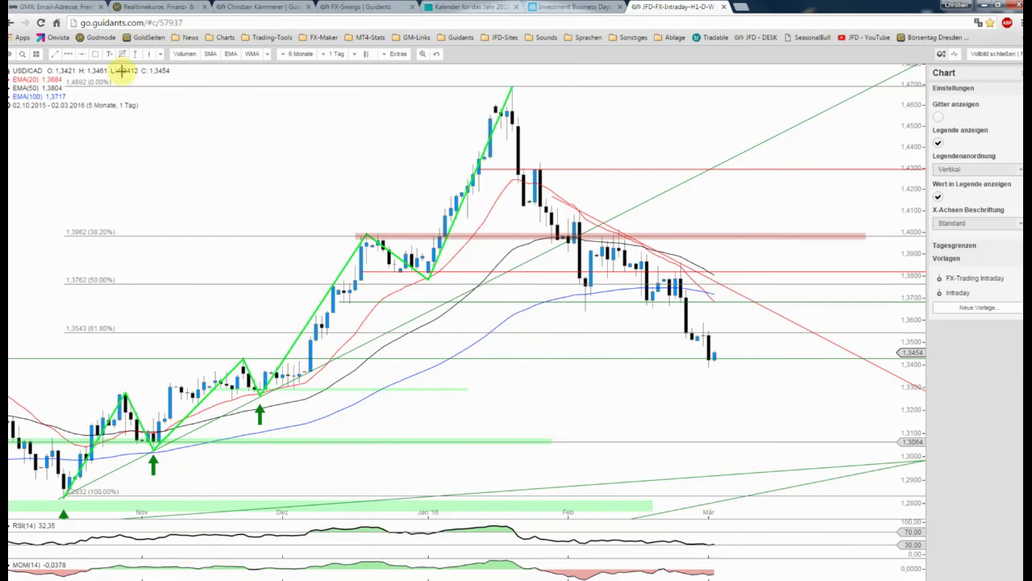
Show the USDCAD seasonality window in the top-left corner and select the Pfad tool.
key(alt+Tab)
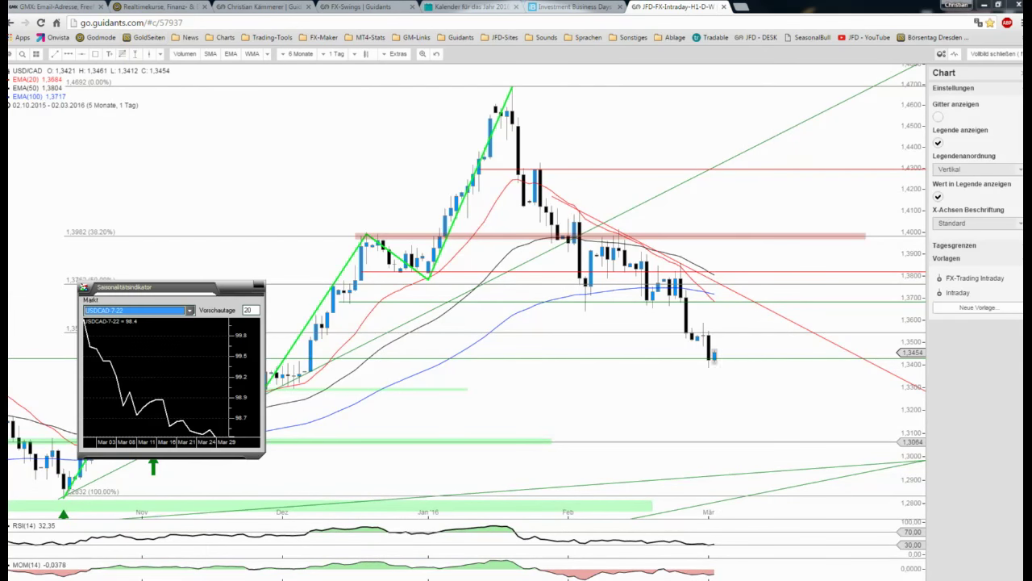
drag(159, 287, 95, 161)
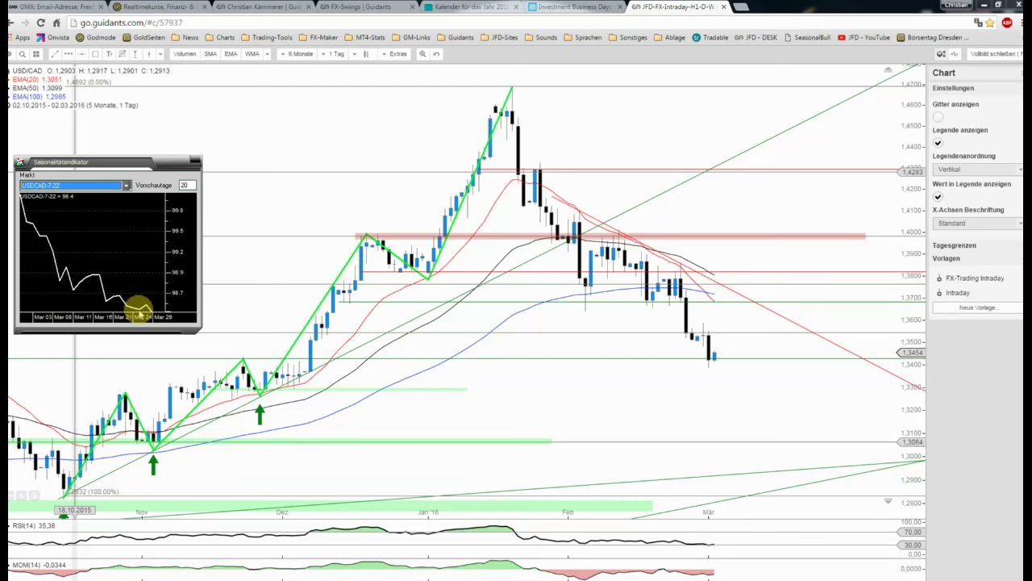
click(54, 53)
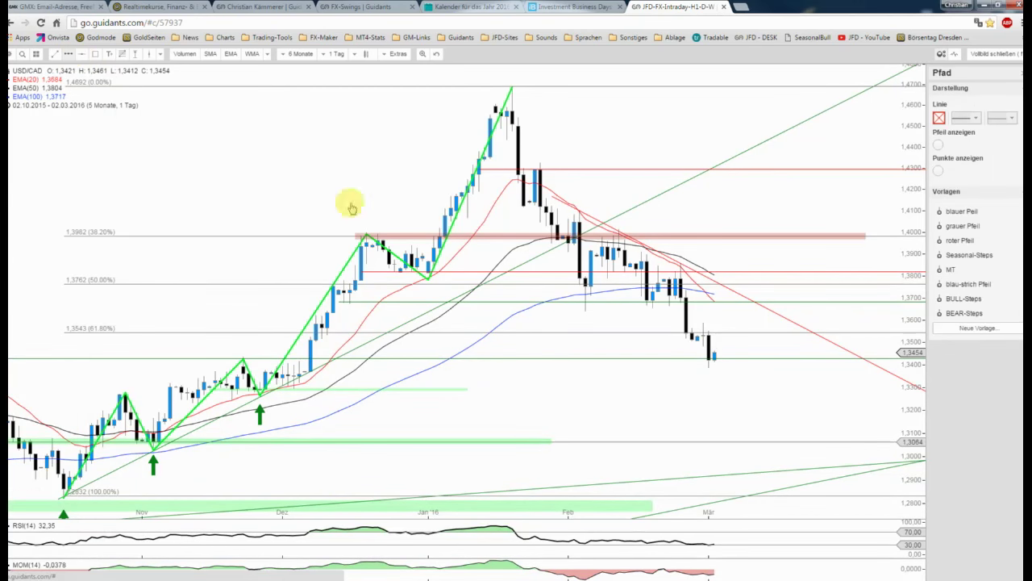
Draw a solid blue arrow path from the last candle dipping to about 1.29.
click(714, 367)
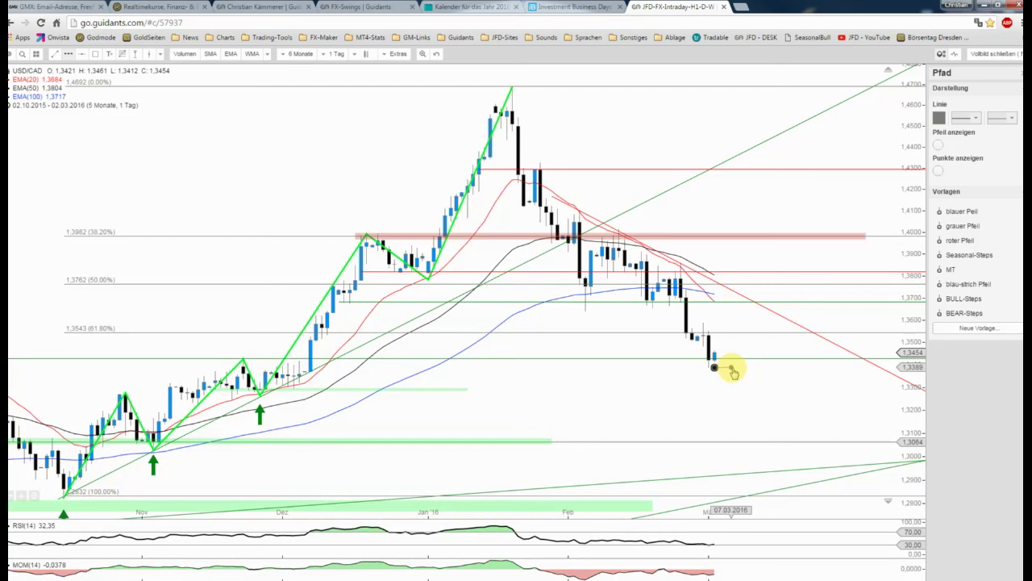
click(730, 368)
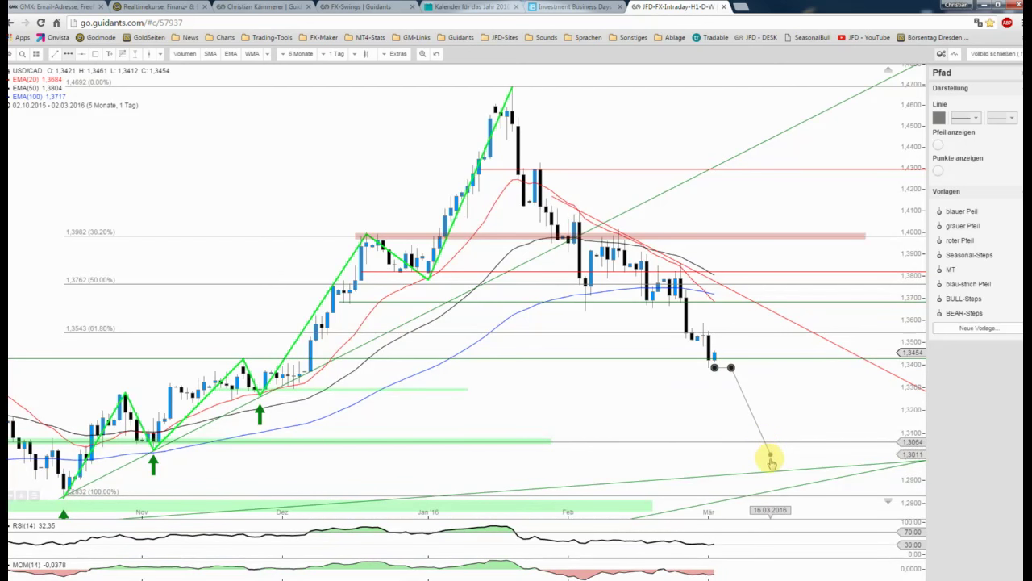
click(776, 471)
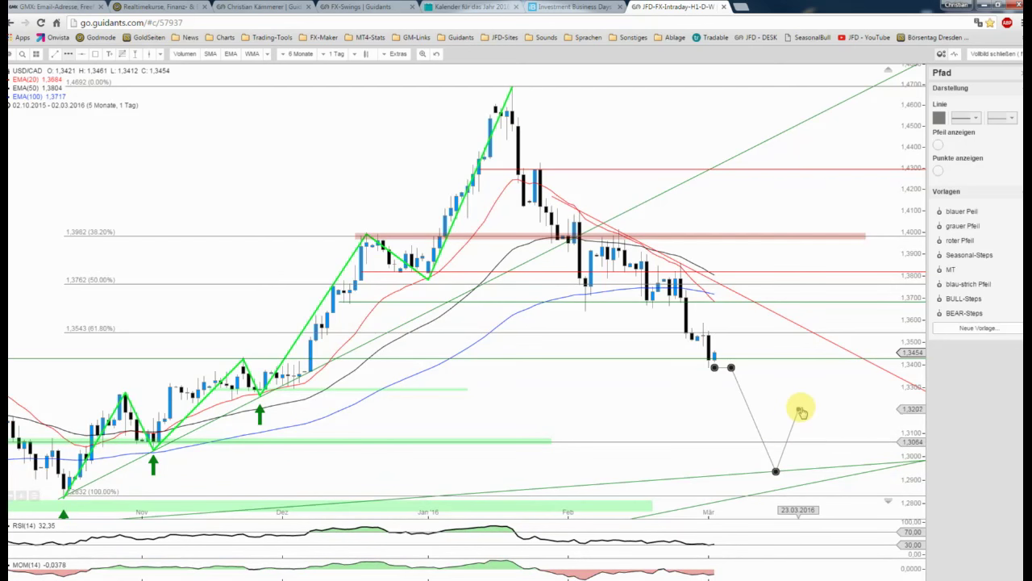
double_click(798, 407)
click(952, 212)
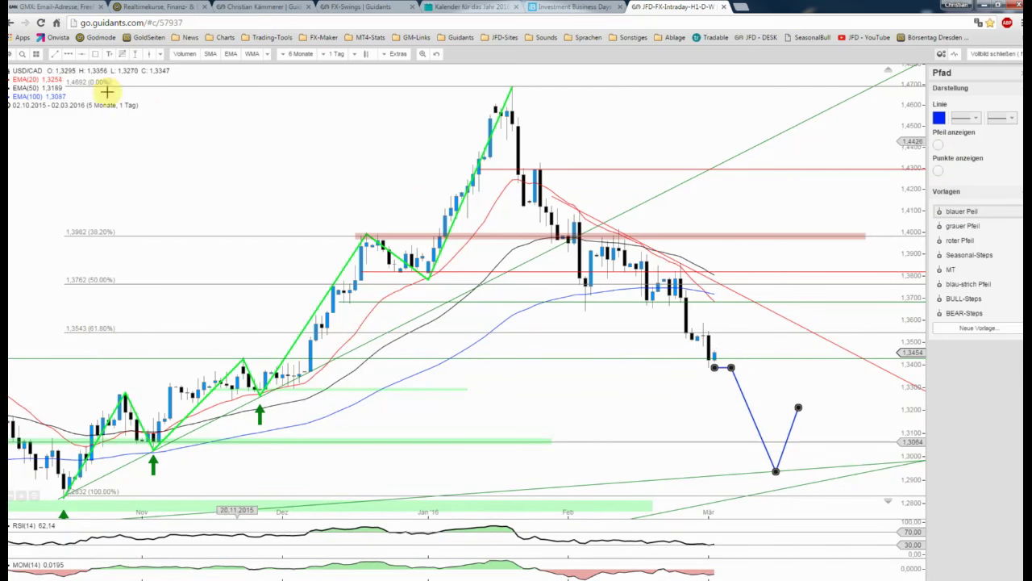
click(508, 261)
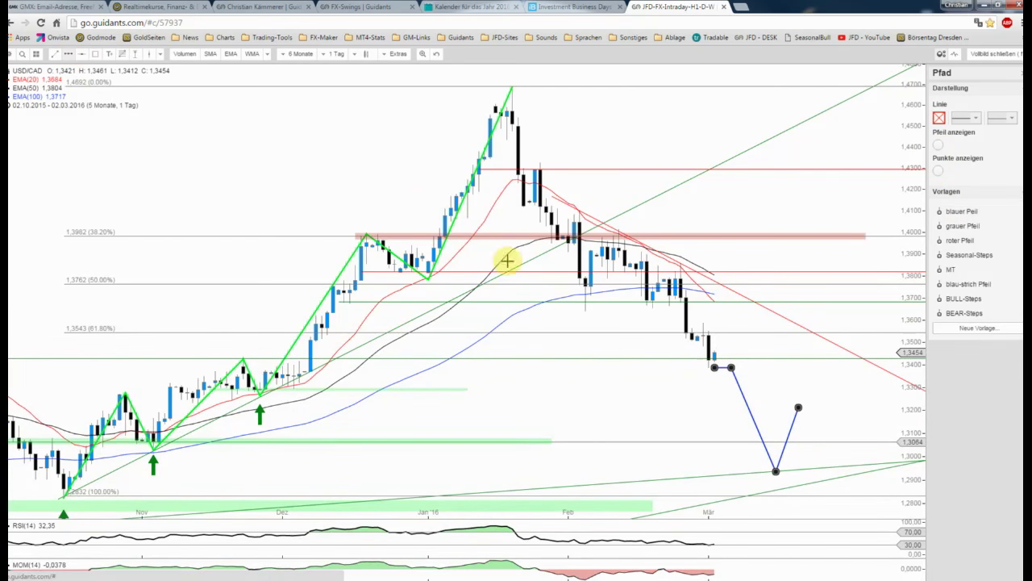
Draw a dashed blue arrow path rising to the 1.37 line, then falling.
click(718, 352)
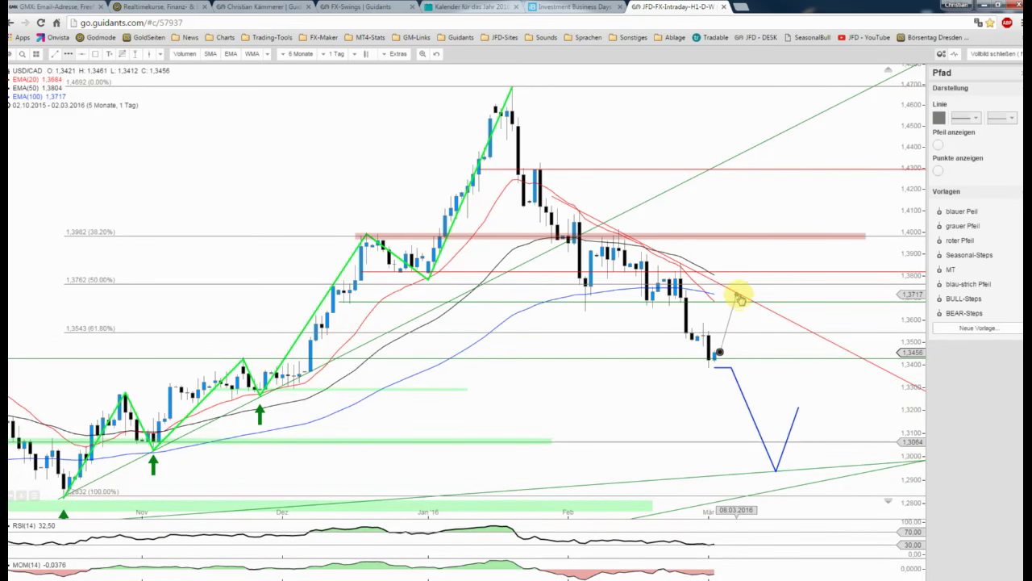
click(736, 295)
double_click(776, 390)
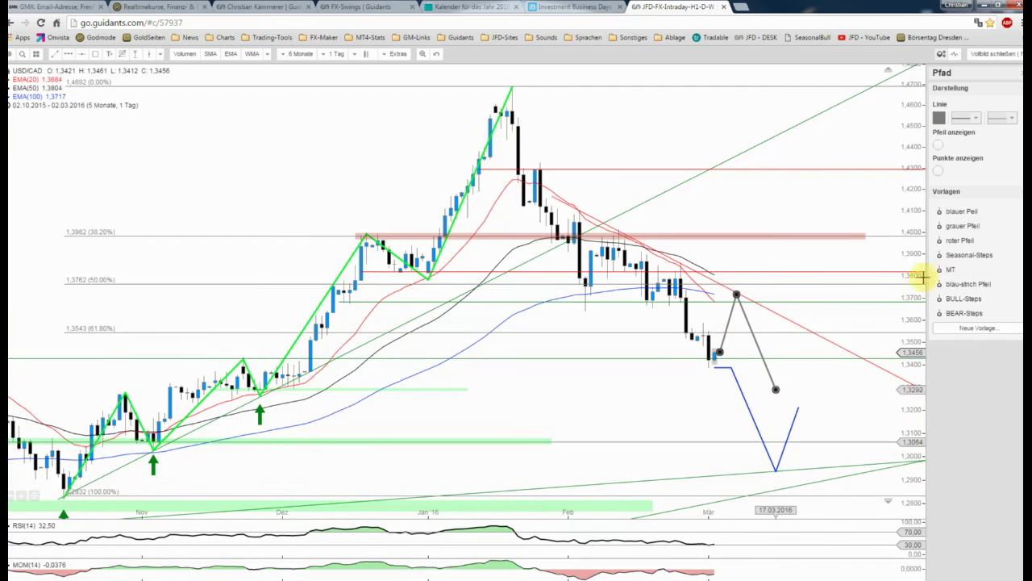
click(970, 289)
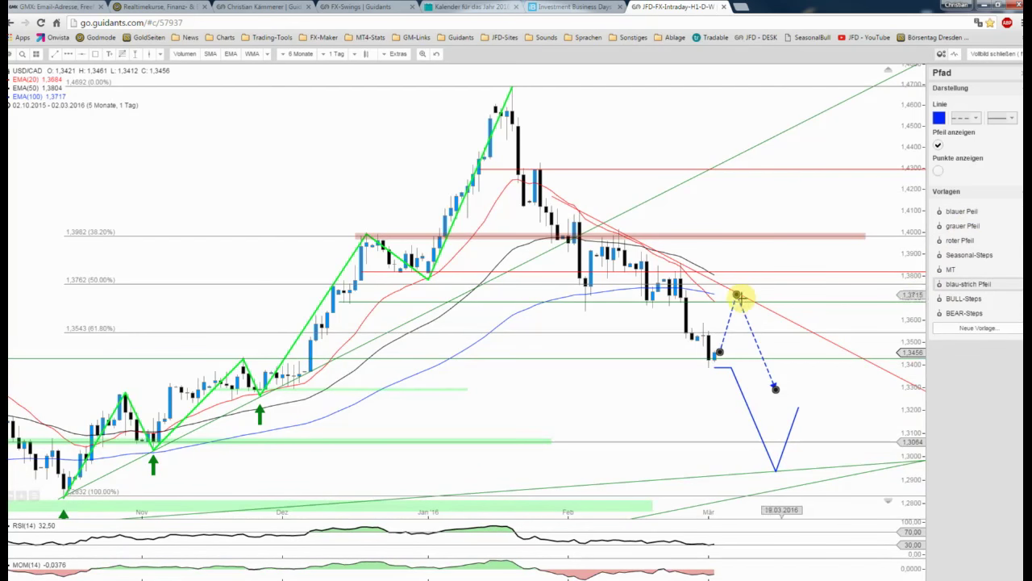
drag(737, 294, 748, 301)
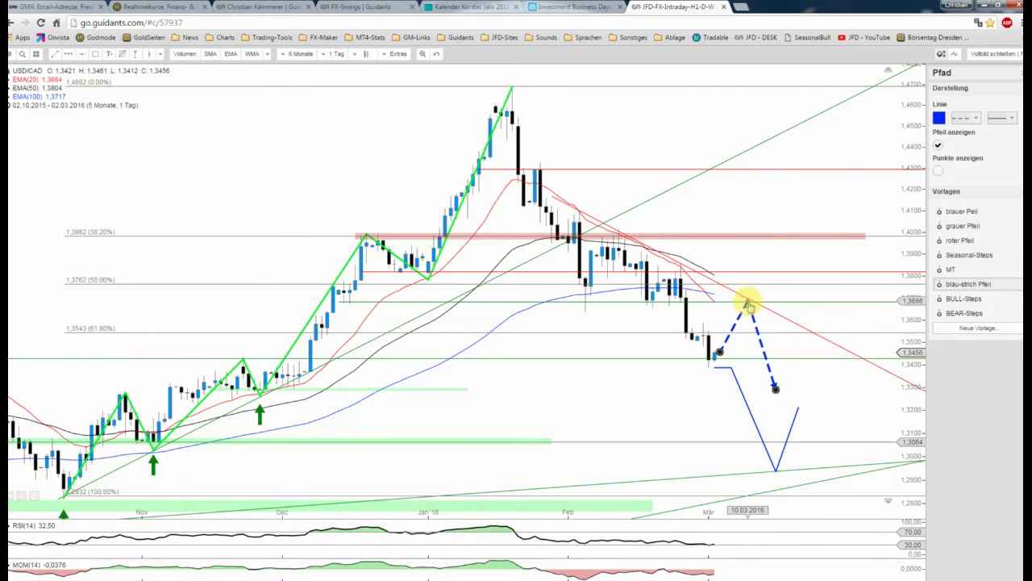
Restyle the 1,3700 horizontal line to the red W-Linie template, then pick the Pfad tool again.
click(569, 302)
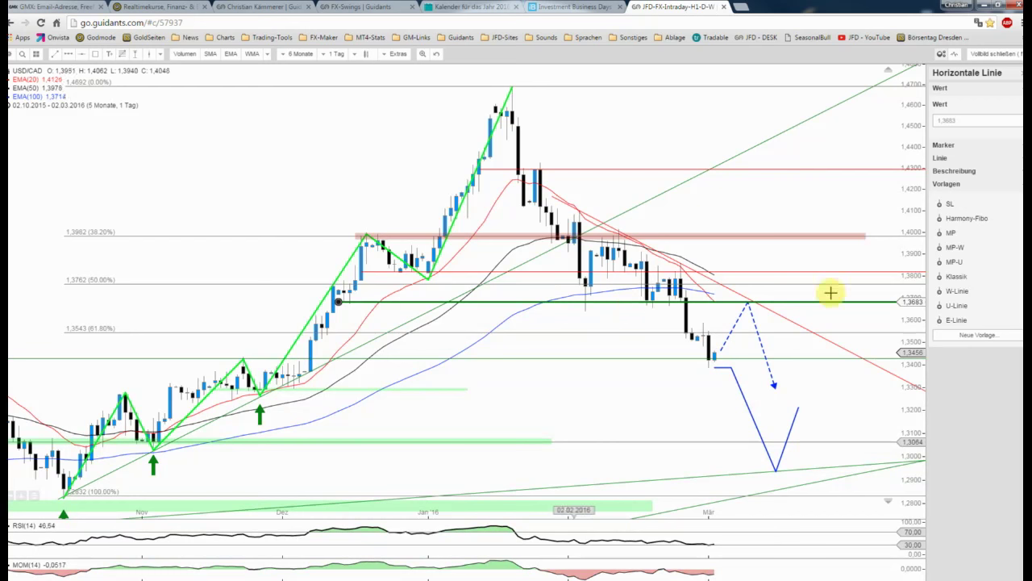
click(959, 290)
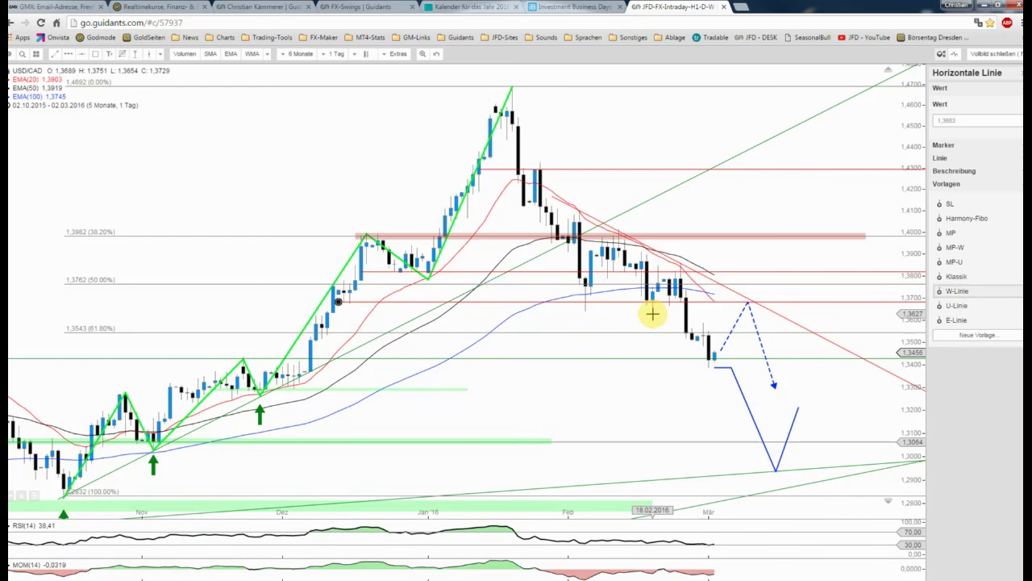
click(653, 316)
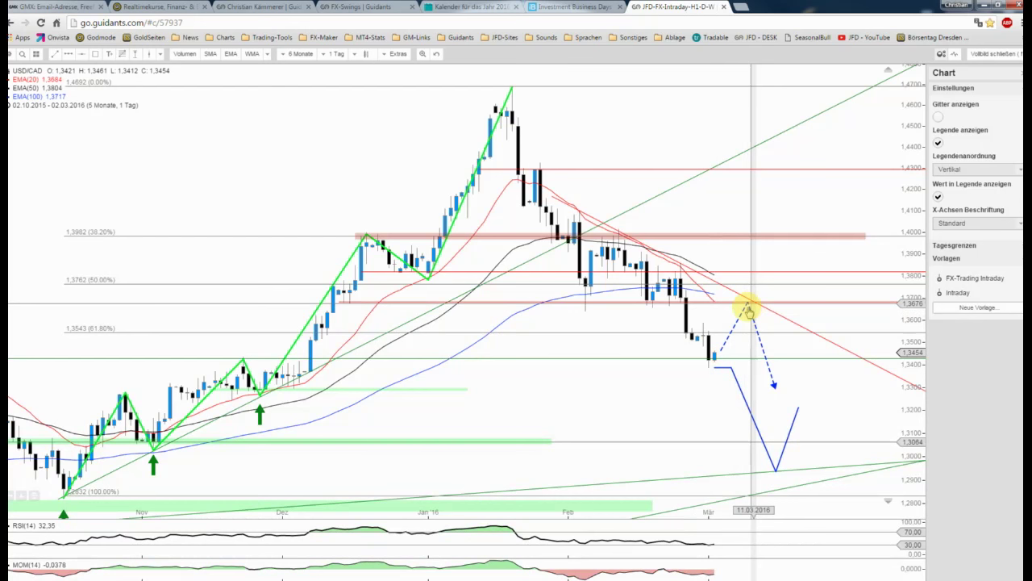
click(79, 58)
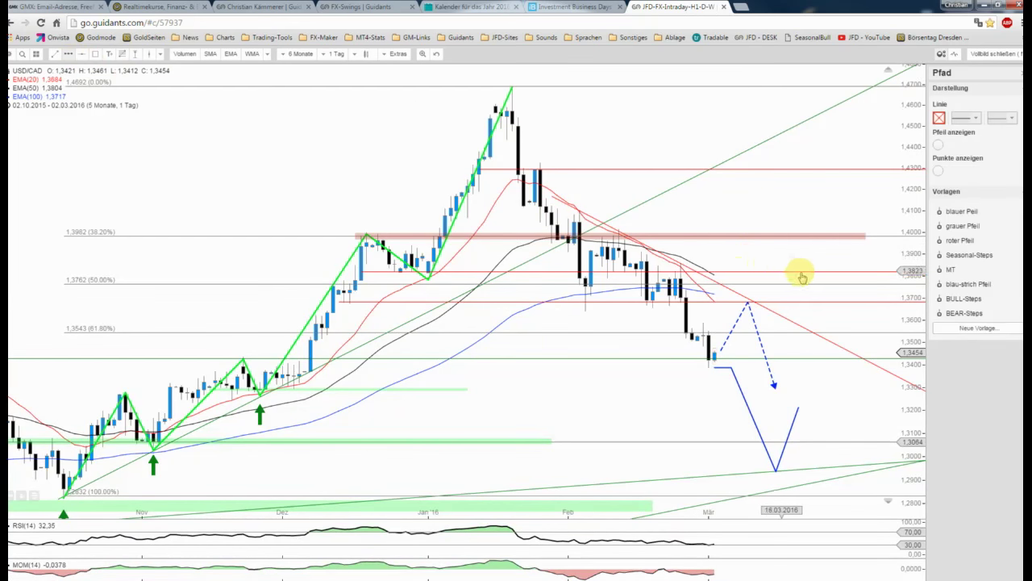
Draw a path from 1,3800 up to 1,4300 and back toward 1,4100, then move the seasonality window lower.
click(753, 278)
click(782, 276)
click(821, 170)
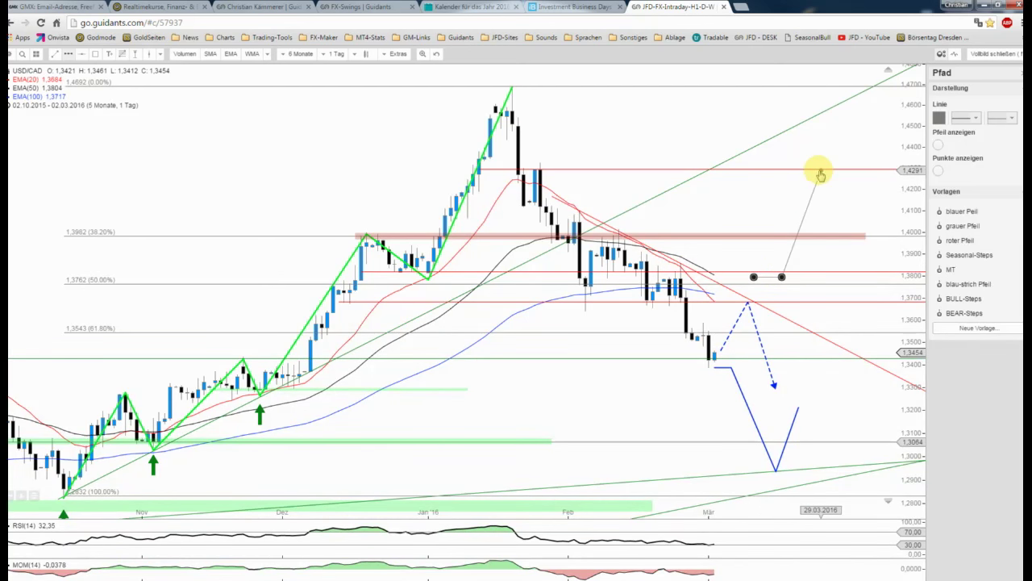
double_click(833, 214)
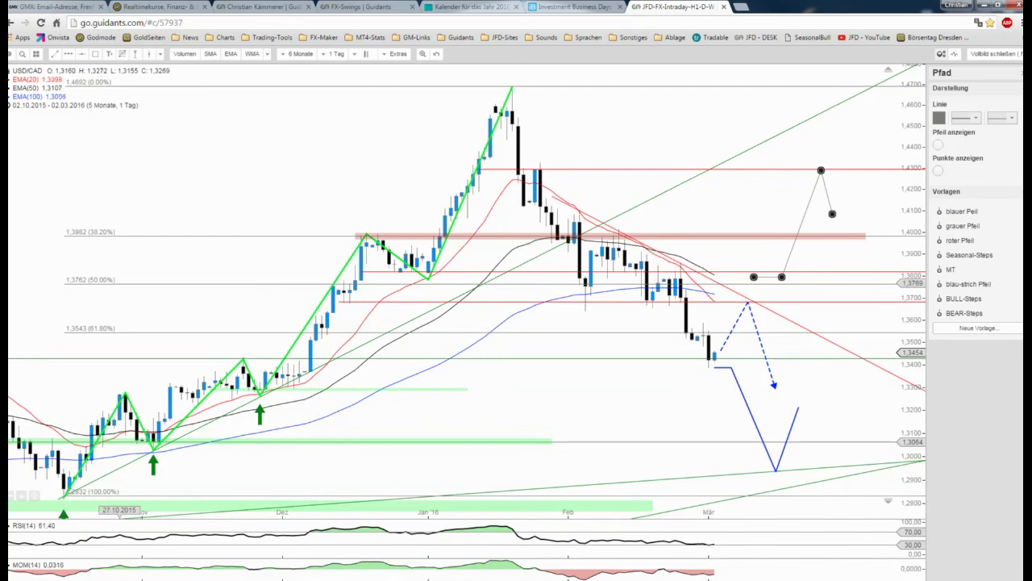
mouse_move(104, 164)
mouse_down()
mouse_move(141, 270)
mouse_move(115, 165)
mouse_up()
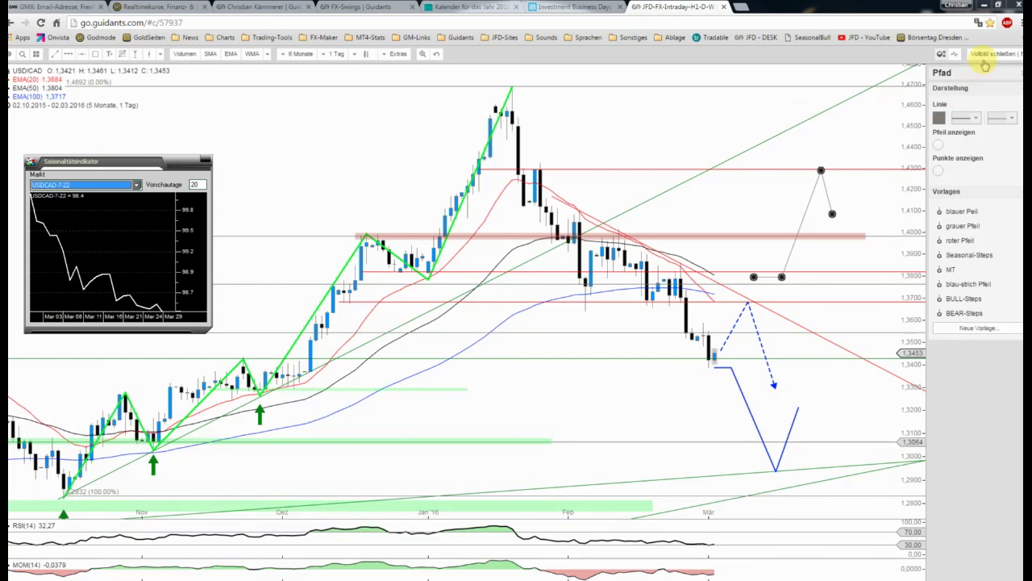
Close the Saisonalitätsindikator, leave full screen, and maximise the 4-hour FX-Stundenchart.
click(983, 56)
click(984, 61)
double_click(436, 212)
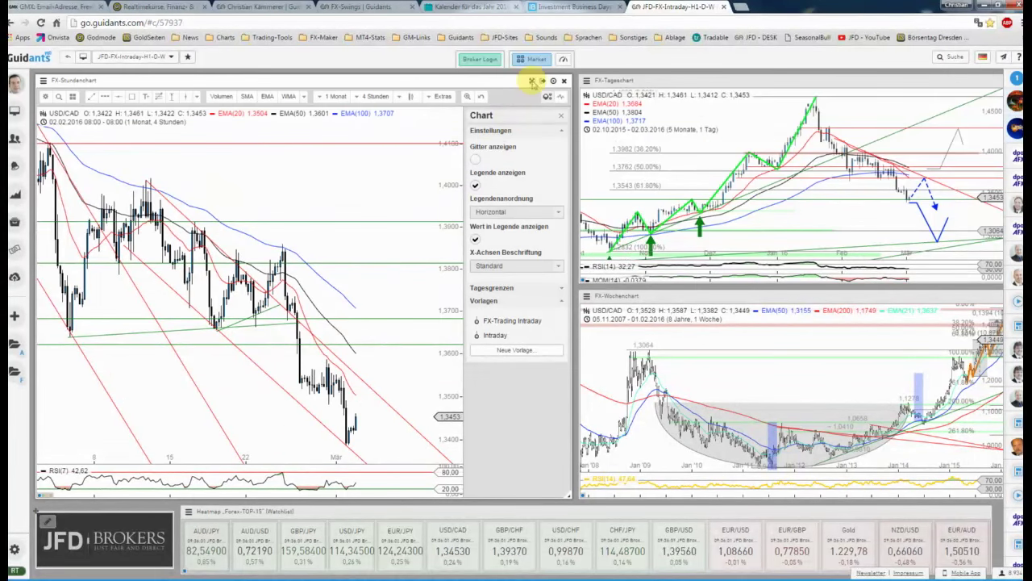
double_click(525, 237)
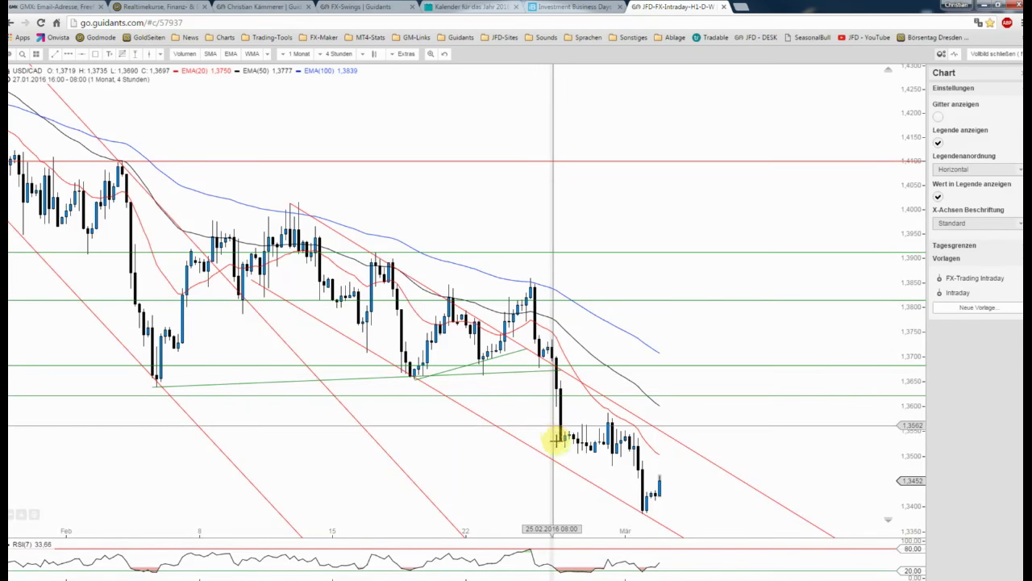
Zoom the 4-hour USD/CAD chart out to late January, then close full screen.
scroll(556, 446, down, 2)
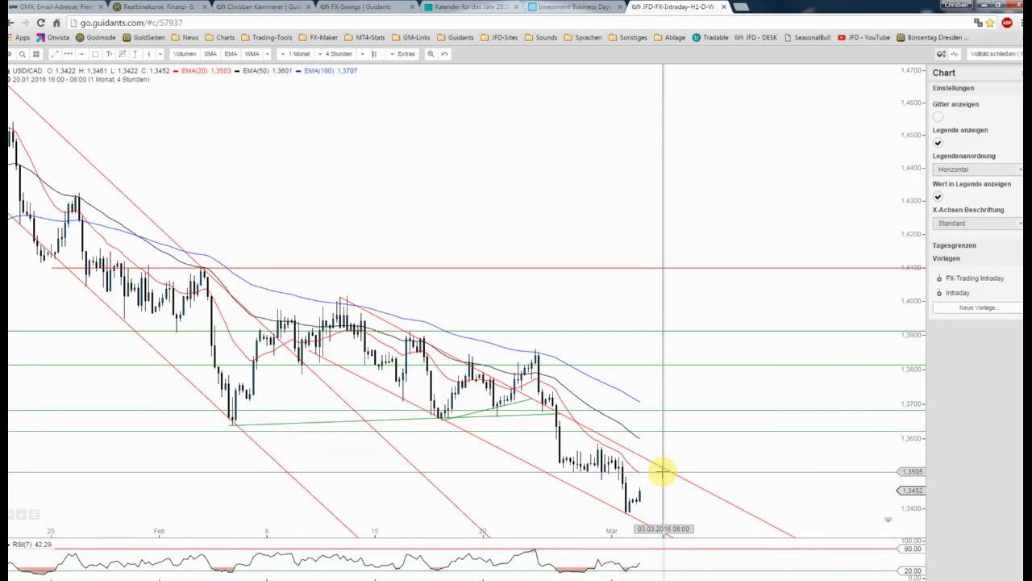
click(1004, 53)
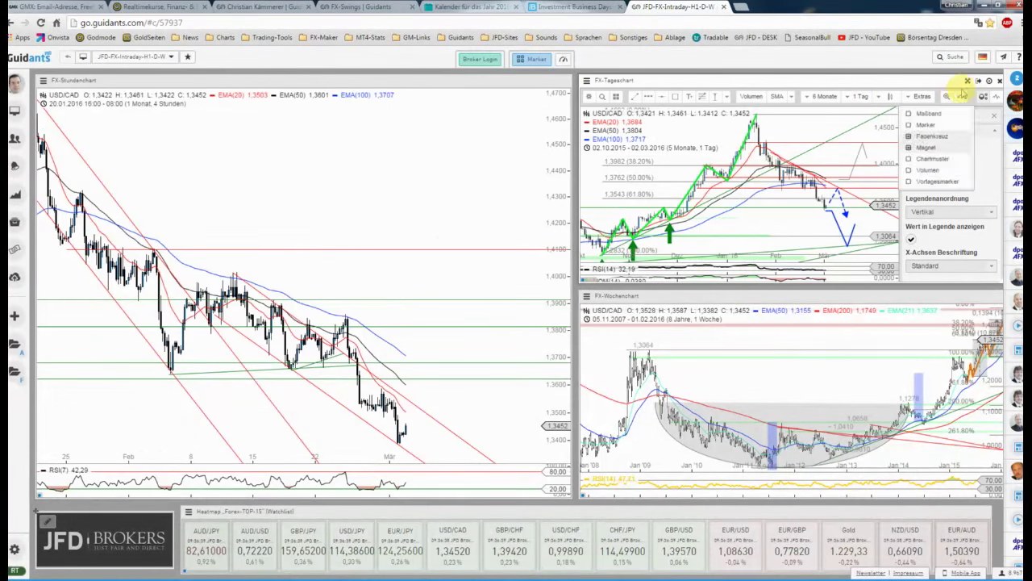
Maximise the FX-Tageschart and open the USDCAD seasonality indicator, shifted up to reveal the 61.80% label.
click(968, 90)
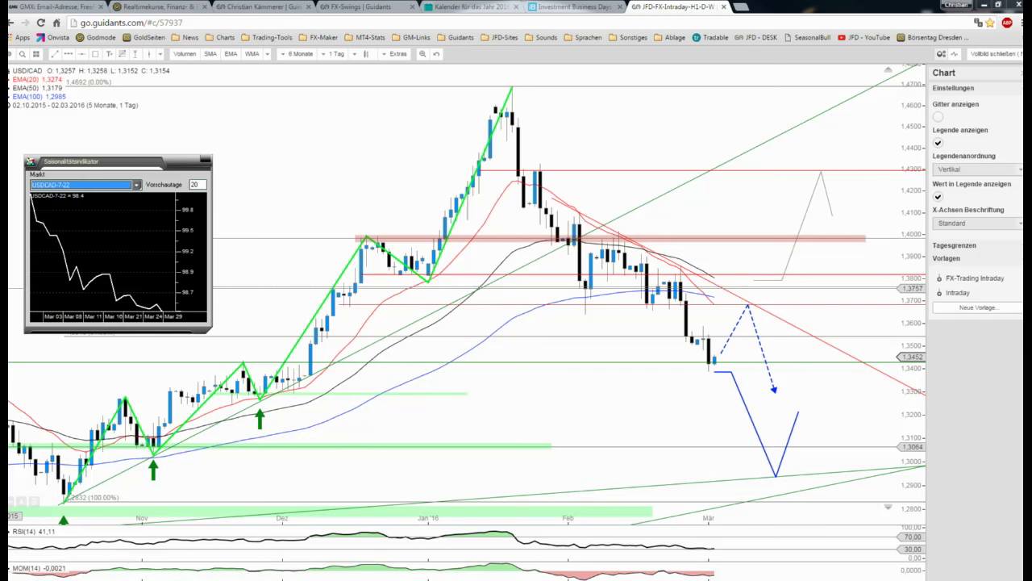
click(103, 161)
drag(103, 161, 104, 134)
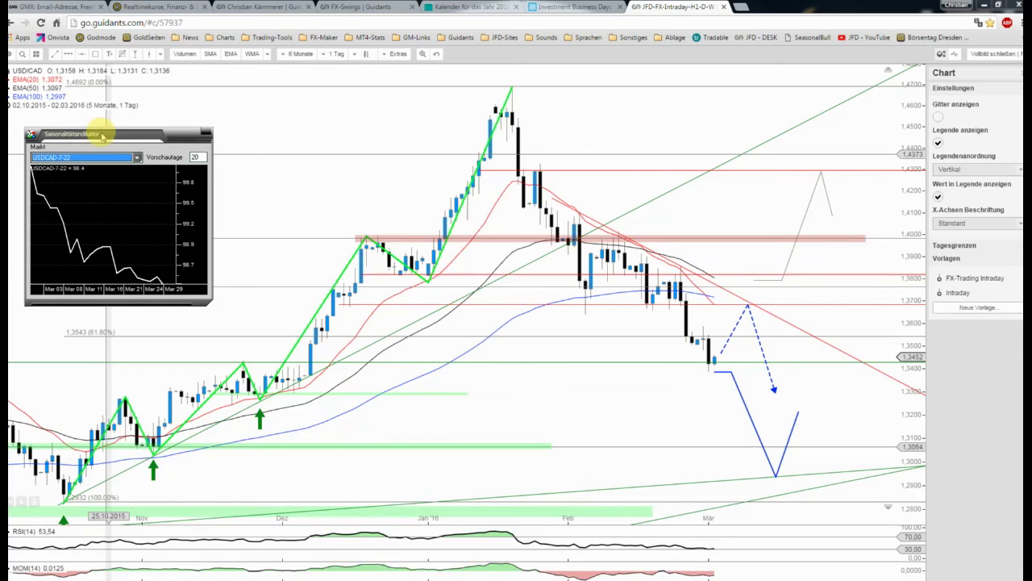